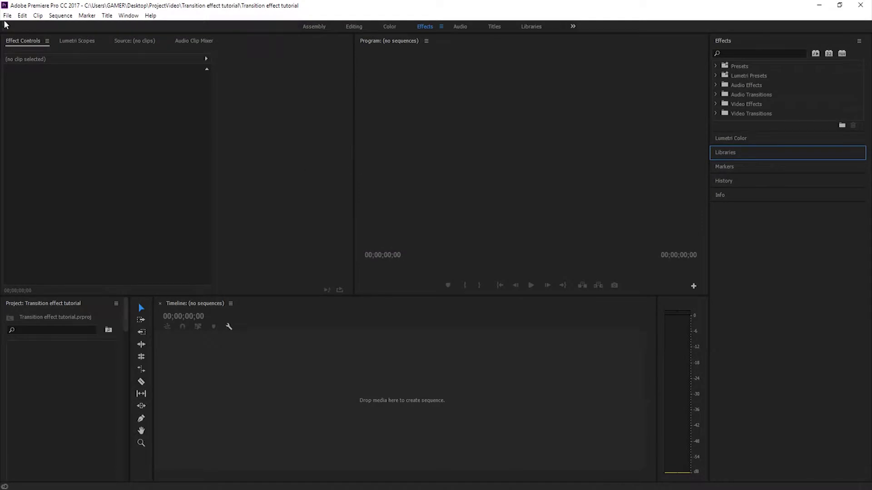
# Step: Create an HDV 1080p30 sequence named 'Transition effect', switch workspace, and open File Explorer
pyautogui.click(8, 15)
pyautogui.moveTo(27, 26)
pyautogui.click(218, 44)
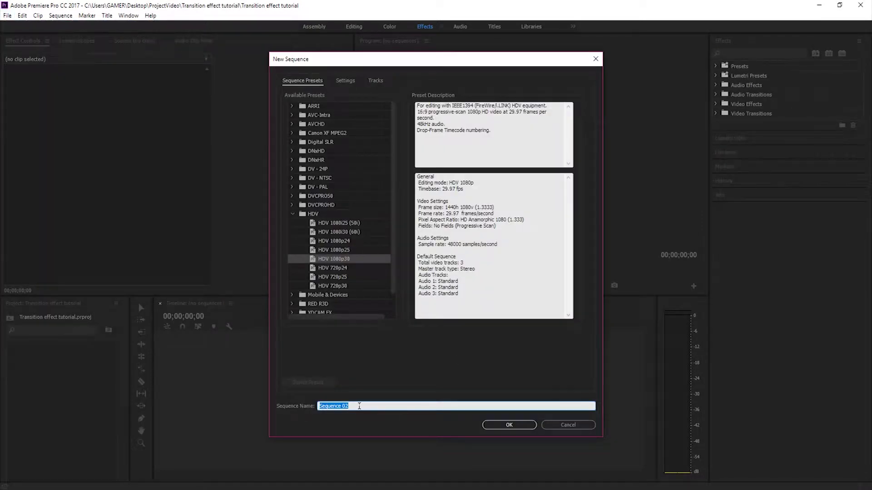
pyautogui.write('Transi')
pyautogui.click(522, 424)
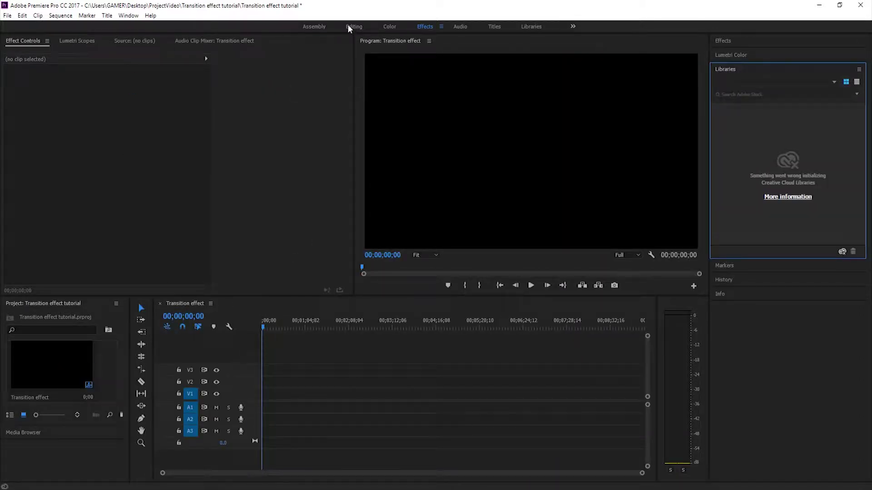
pyautogui.click(348, 28)
pyautogui.press('super+e')
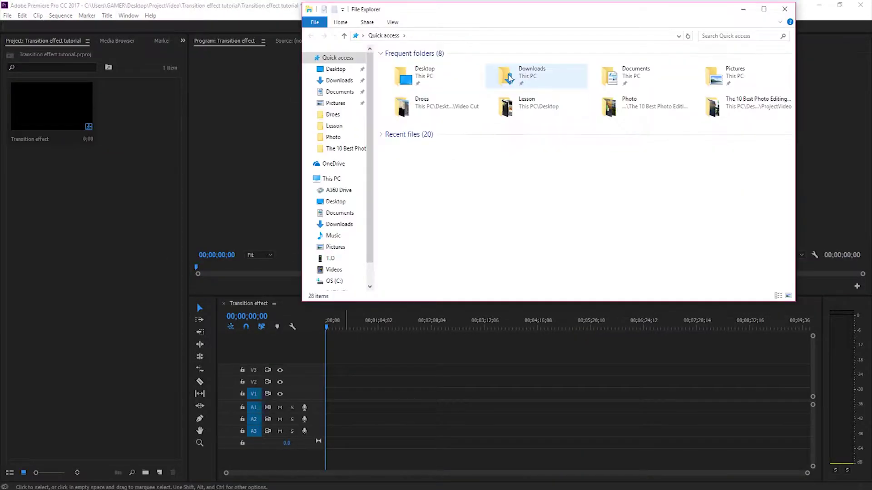
# Step: Import 615246605.mp4 from Desktop > ProjectVideo > Video Cut into the Premiere project
pyautogui.click(336, 201)
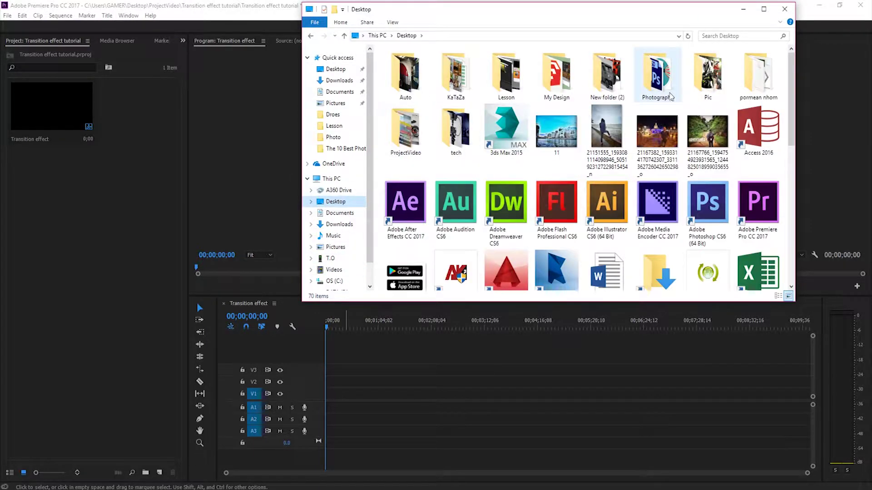
pyautogui.doubleClick(410, 141)
pyautogui.click(508, 147)
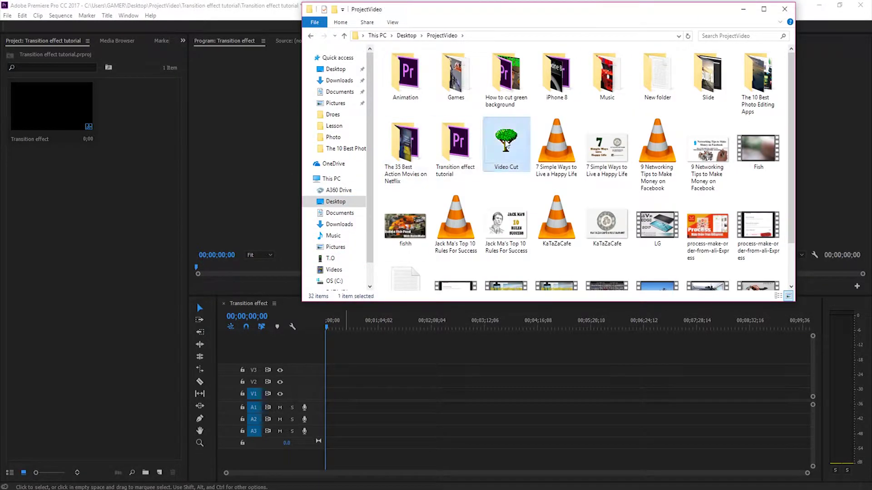
pyautogui.doubleClick(508, 146)
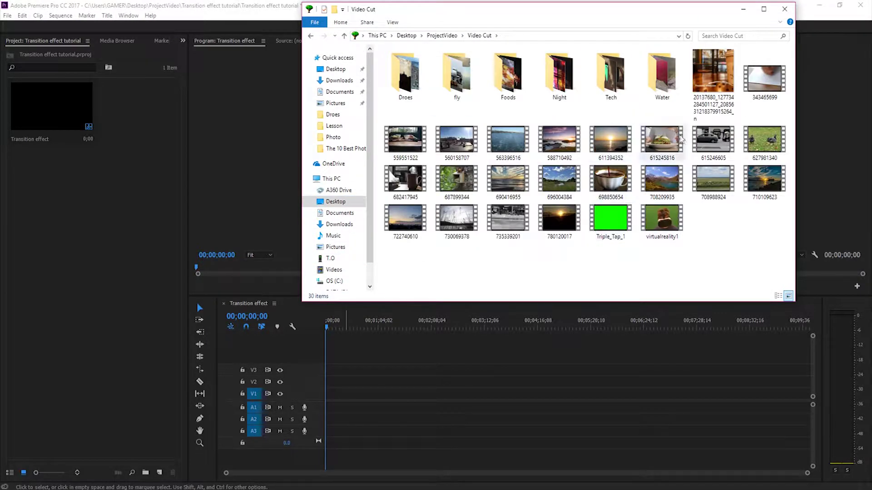
pyautogui.moveTo(713, 141)
pyautogui.mouseDown()
pyautogui.moveTo(688, 170)
pyautogui.moveTo(132, 132)
pyautogui.mouseUp()
# Step: Import 530182792.mp4 from the Droes folder into the project and minimize File Explorer
pyautogui.doubleClick(404, 75)
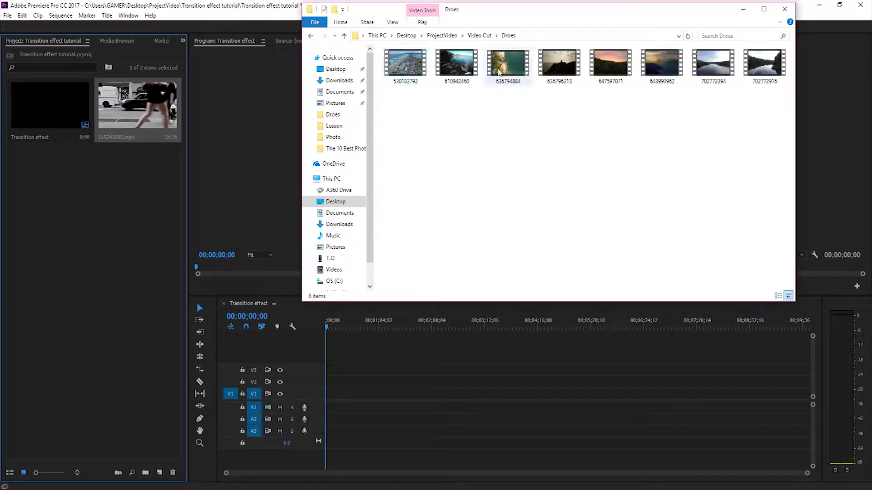
pyautogui.moveTo(405, 64); pyautogui.dragTo(113, 179)
pyautogui.click(745, 10)
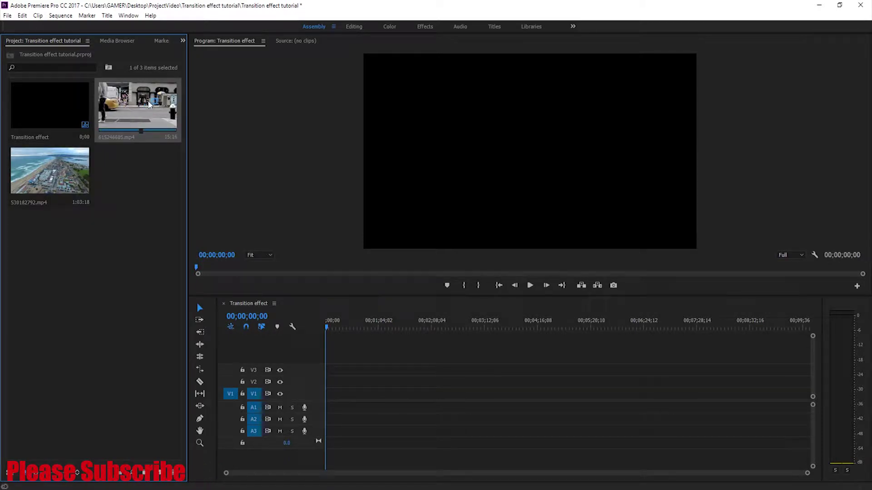
# Step: Place 615246605.mp4 on the Transition effect timeline, keeping existing sequence settings, and zoom to fit it
pyautogui.moveTo(126, 102); pyautogui.dragTo(333, 386)
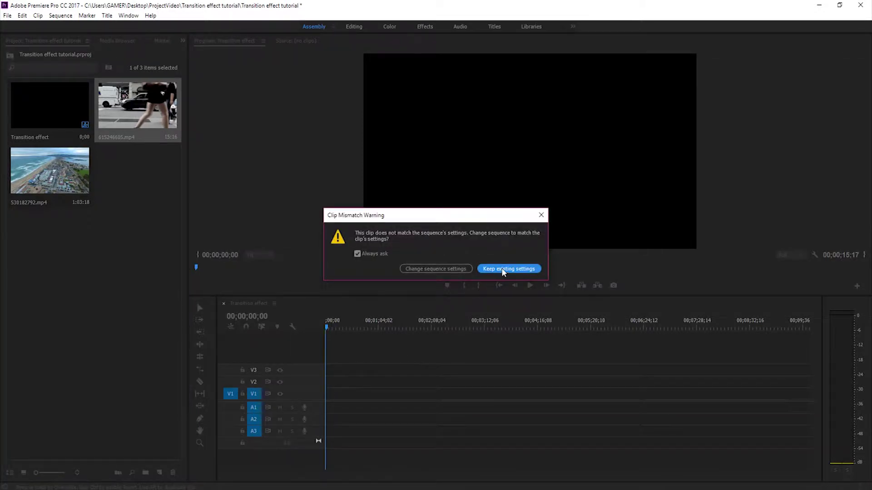
pyautogui.click(503, 269)
pyautogui.moveTo(798, 474); pyautogui.dragTo(545, 473)
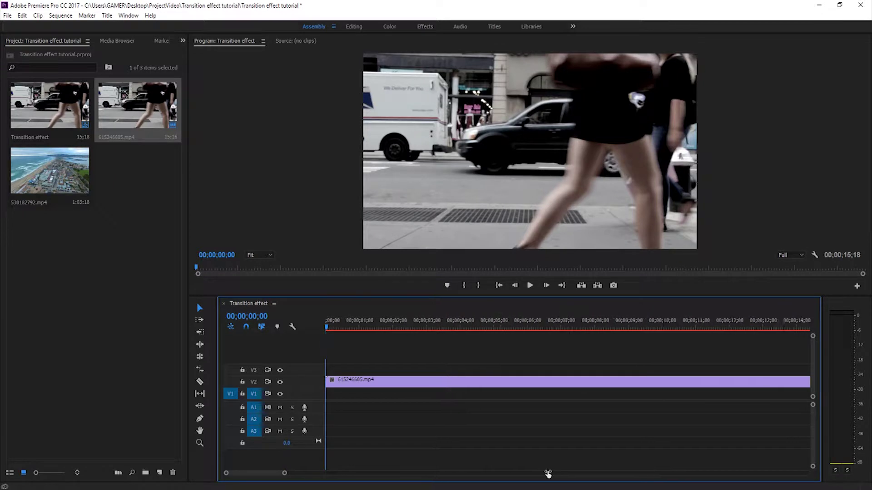
pyautogui.moveTo(545, 474); pyautogui.dragTo(559, 472)
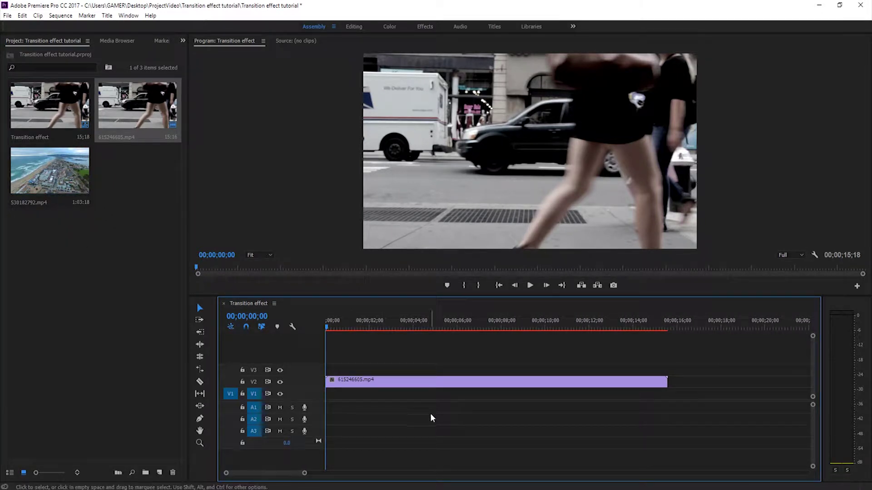
# Step: Play the street clip and park the playhead at 00;00;10;22, where the walker in jeans enters
pyautogui.press('space')
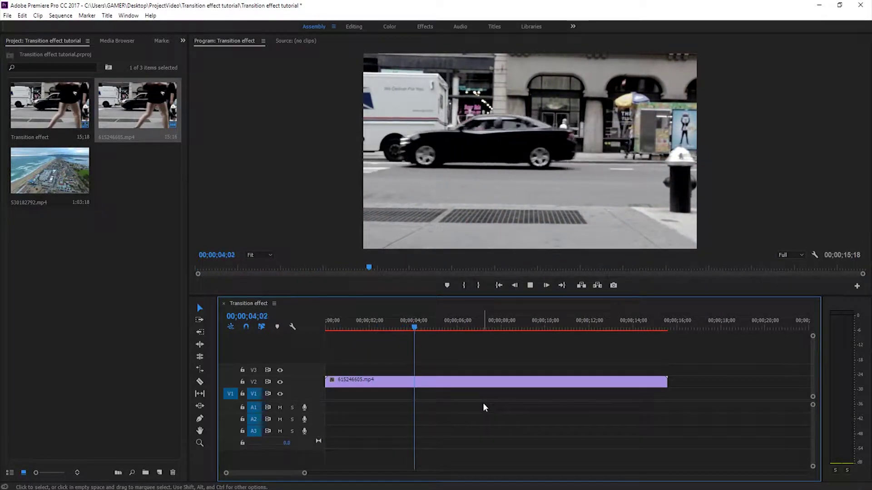
pyautogui.scroll(-1, 483, 407)
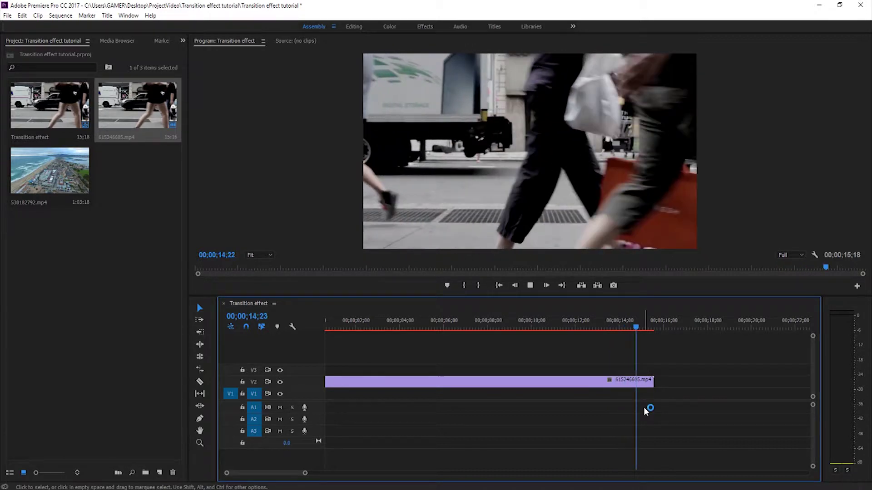
pyautogui.click(515, 327)
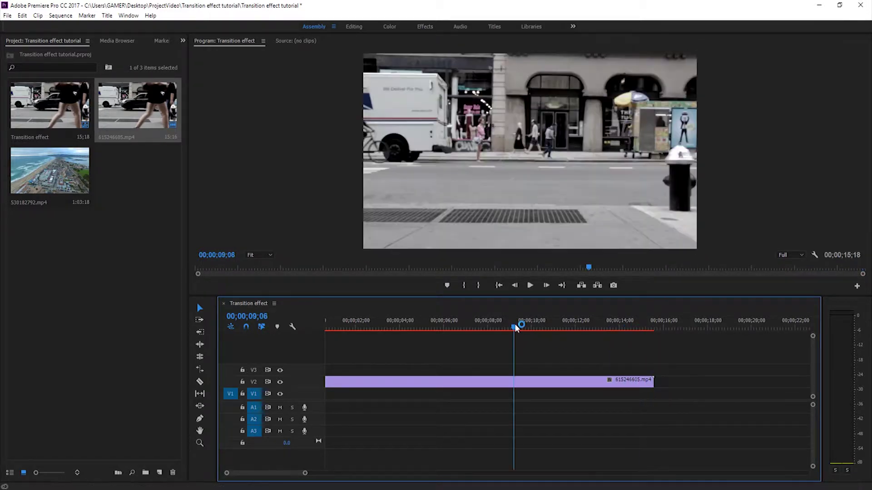
pyautogui.moveTo(516, 331); pyautogui.dragTo(547, 334)
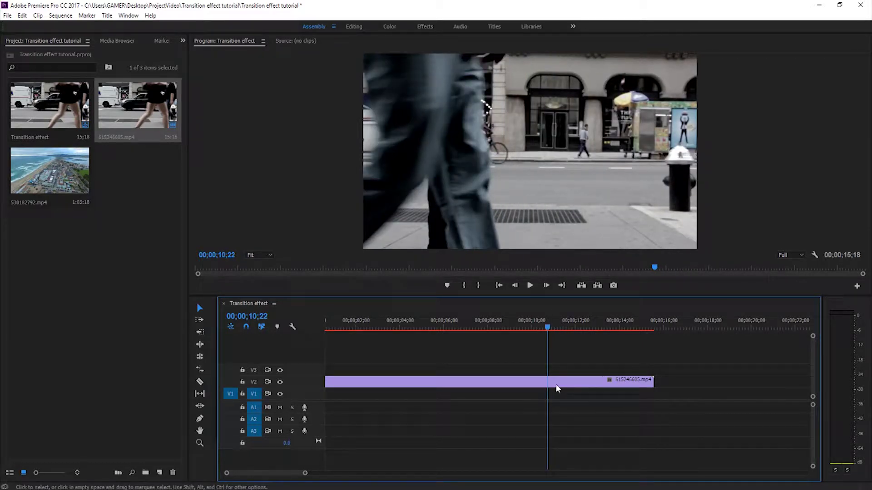
pyautogui.moveTo(305, 473); pyautogui.dragTo(277, 467)
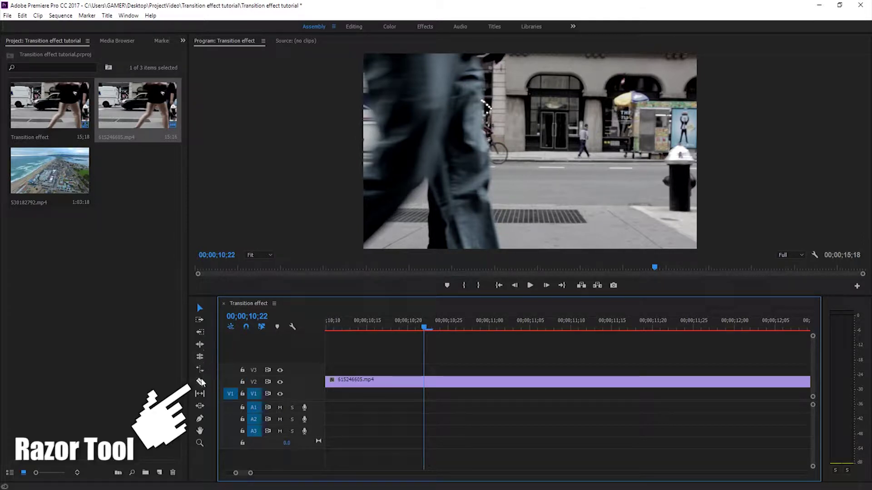
# Step: Razor-cut the street clip at 00;00;10;22, select the right piece, and switch to the Effects workspace
pyautogui.click(200, 382)
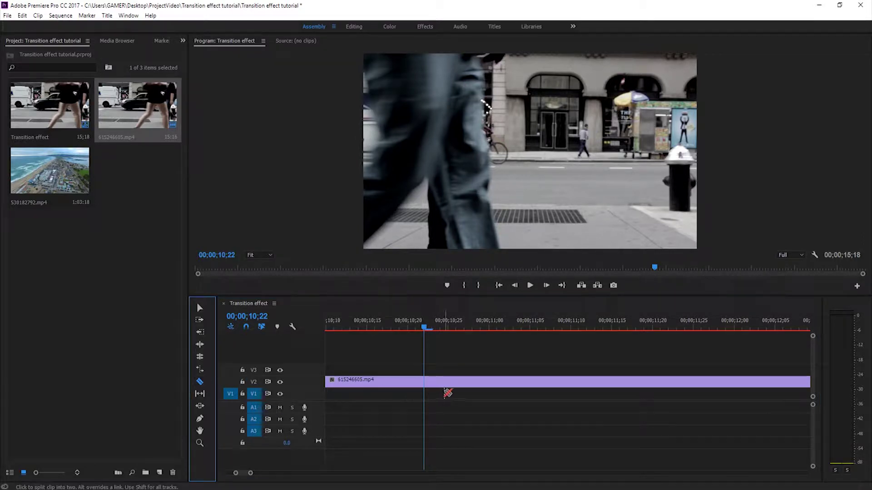
pyautogui.click(424, 381)
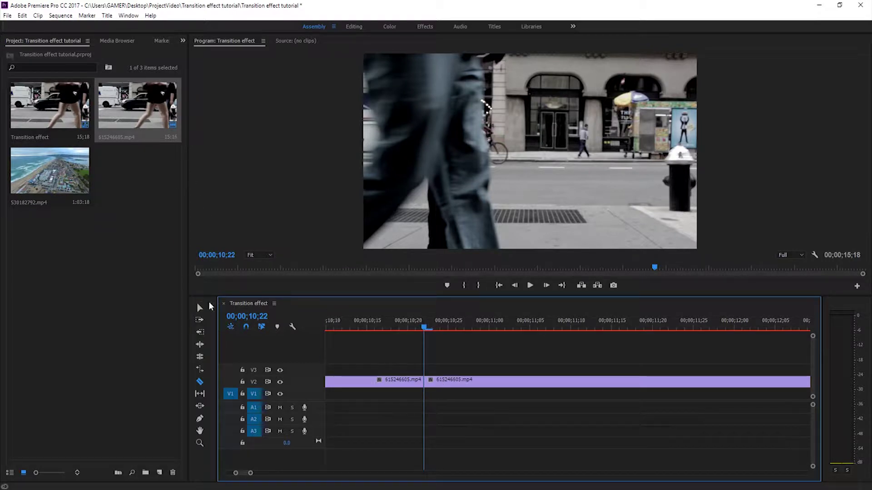
pyautogui.click(200, 308)
pyautogui.click(455, 382)
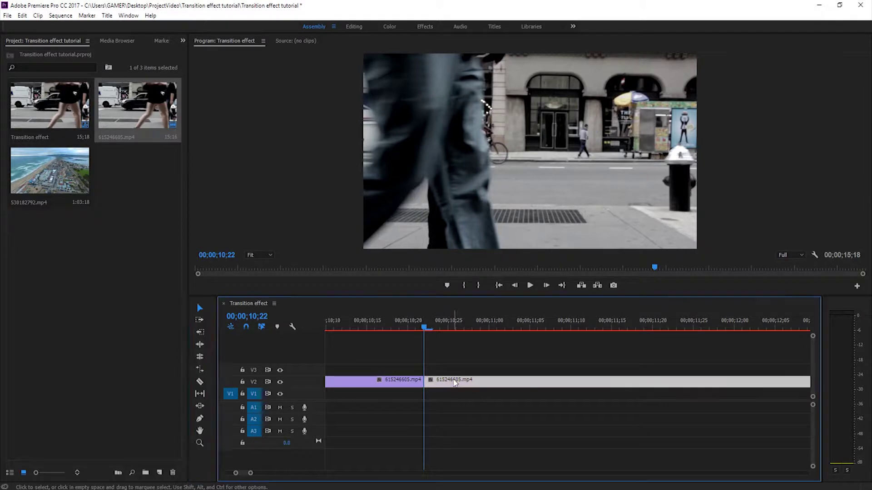
pyautogui.click(419, 28)
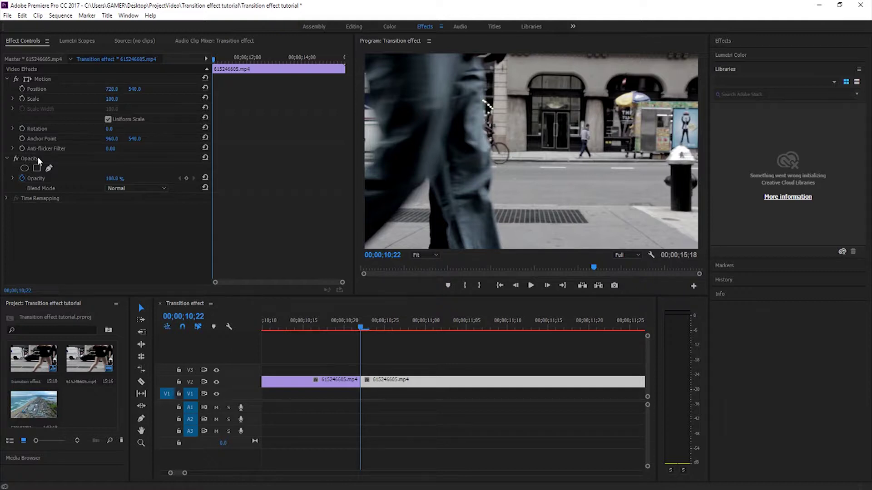
# Step: Pen-draw a closed Opacity mask along the walker's jeans edge on the second piece at 00;00;10;22
pyautogui.click(49, 168)
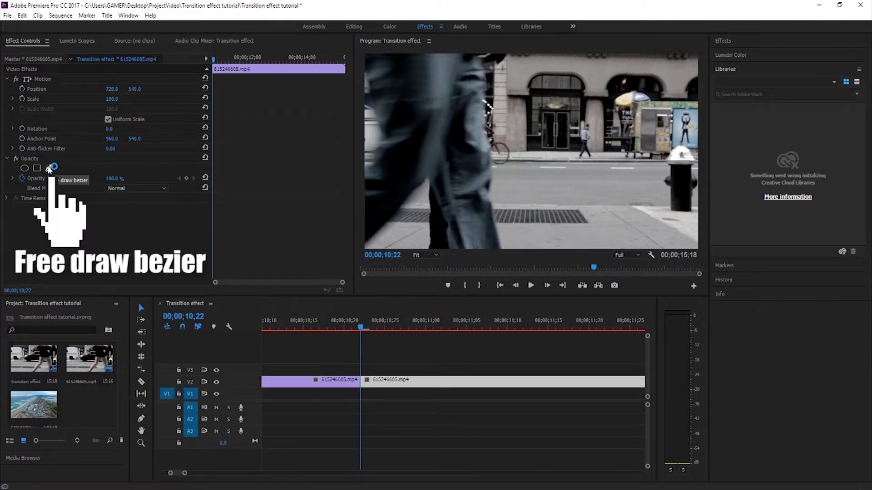
pyautogui.click(366, 169)
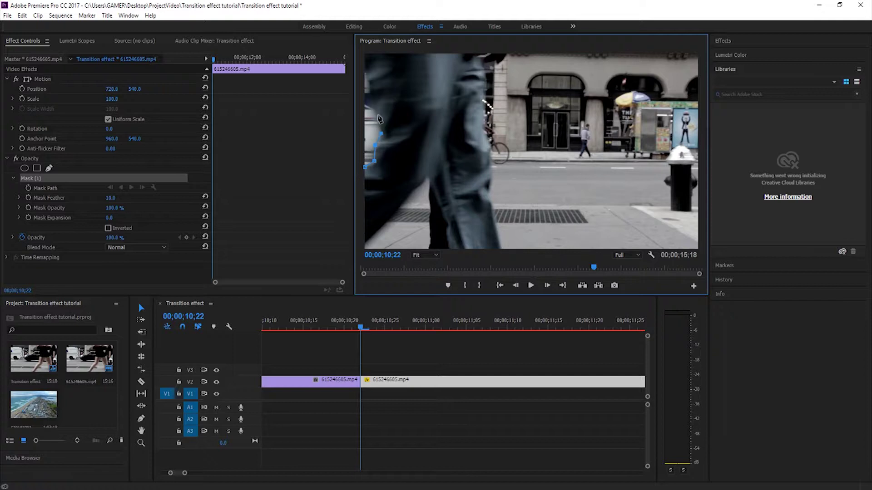
pyautogui.click(366, 71)
pyautogui.moveTo(363, 69); pyautogui.dragTo(362, 66)
pyautogui.click(366, 171)
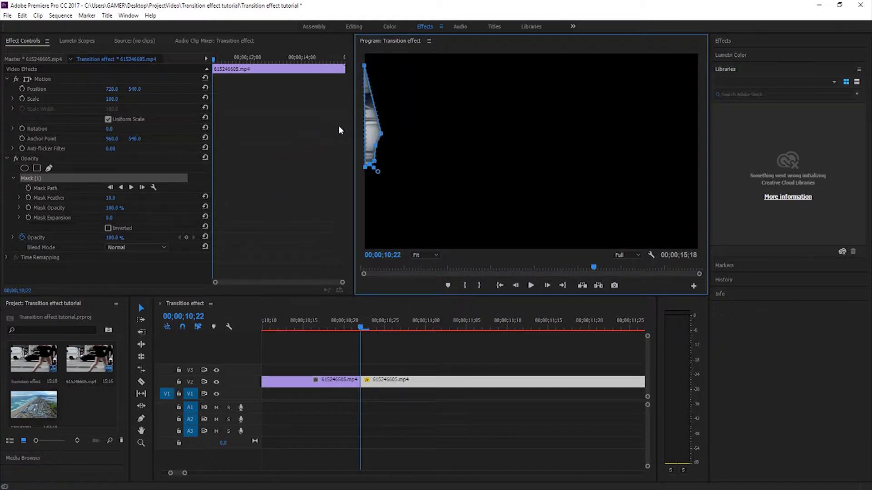
# Step: Invert Mask (1), set its first Mask Path keyframe, and move the playhead to 00;00;10;23
pyautogui.click(108, 228)
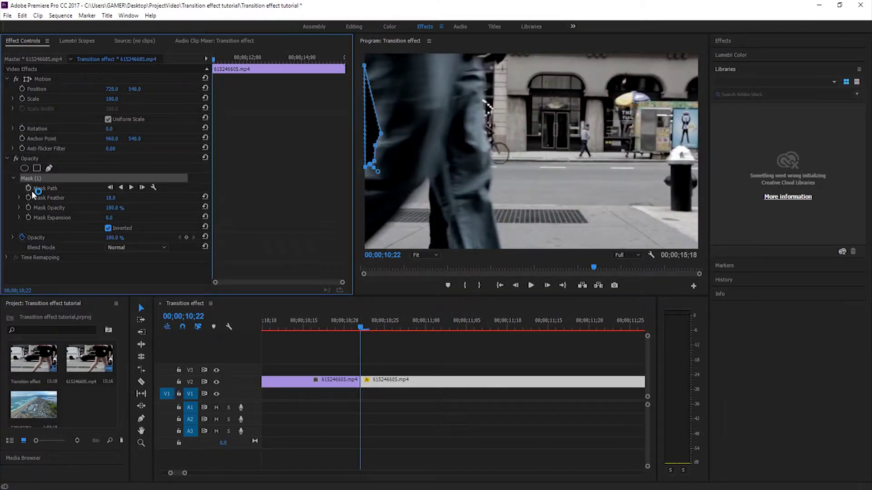
pyautogui.click(29, 188)
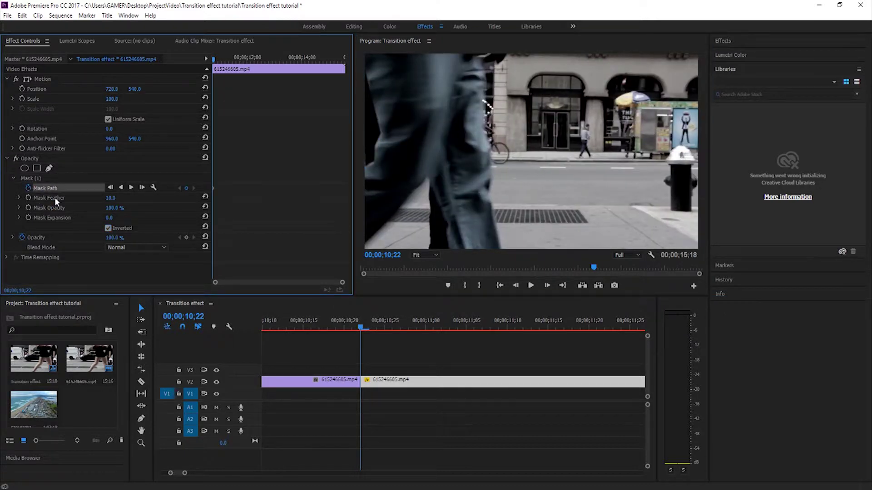
pyautogui.hotkey('shift', 'Right')
pyautogui.hotkey('shift', 'Right')
pyautogui.hotkey('shift', 'Right')
pyautogui.hotkey('shift', 'Right')
pyautogui.hotkey('shift', 'Right')
pyautogui.click(368, 327)
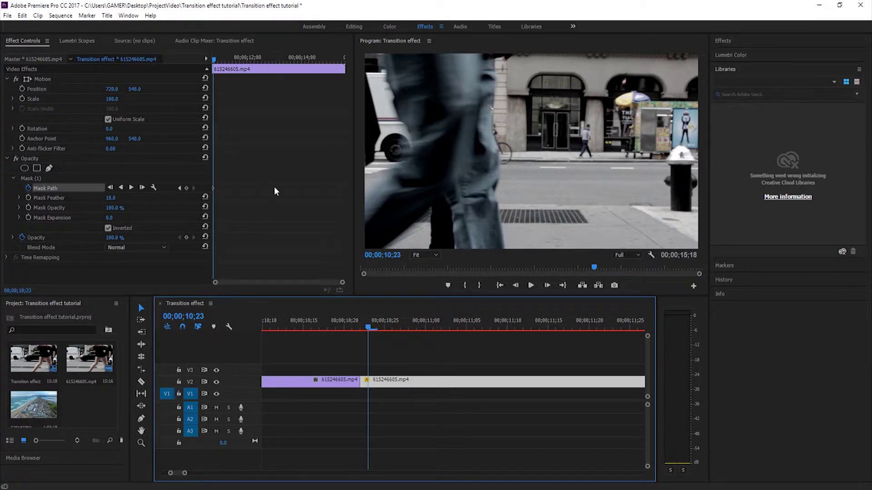
# Step: At 00;00;10;23, reshape the mask along the walker's leg and thigh up to the frame's top edge
pyautogui.click(27, 179)
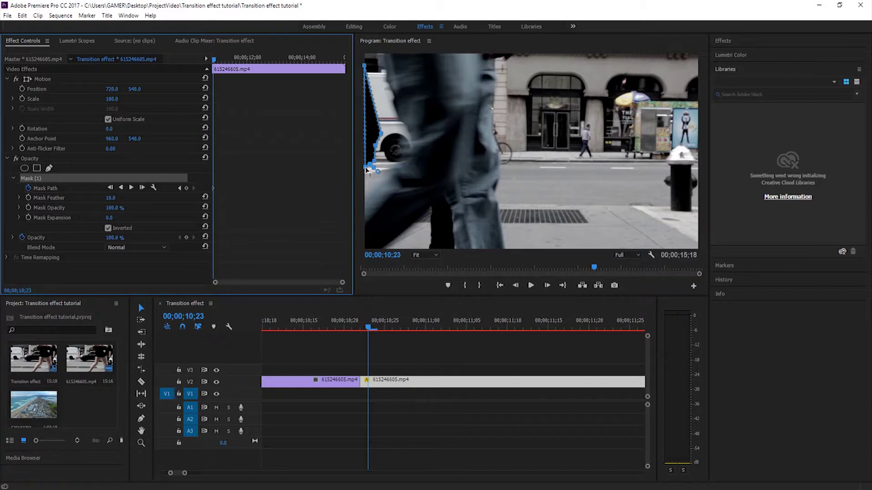
pyautogui.moveTo(365, 168); pyautogui.dragTo(366, 206)
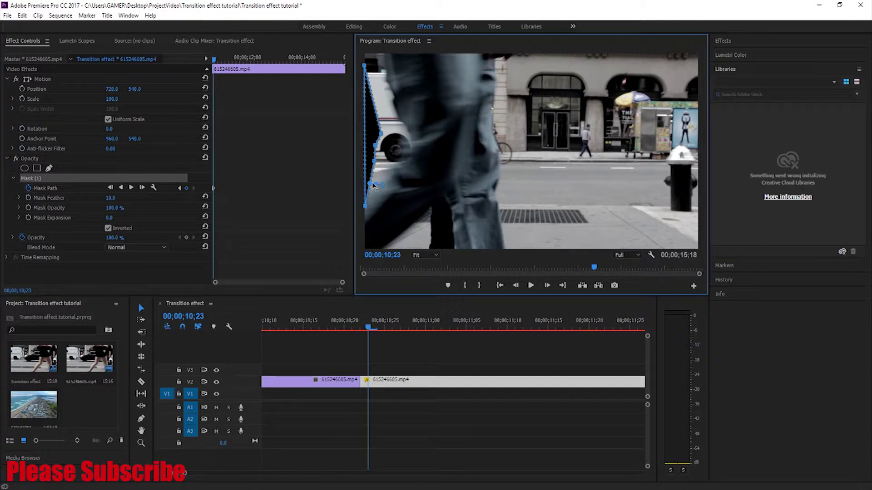
pyautogui.moveTo(372, 185); pyautogui.dragTo(388, 186)
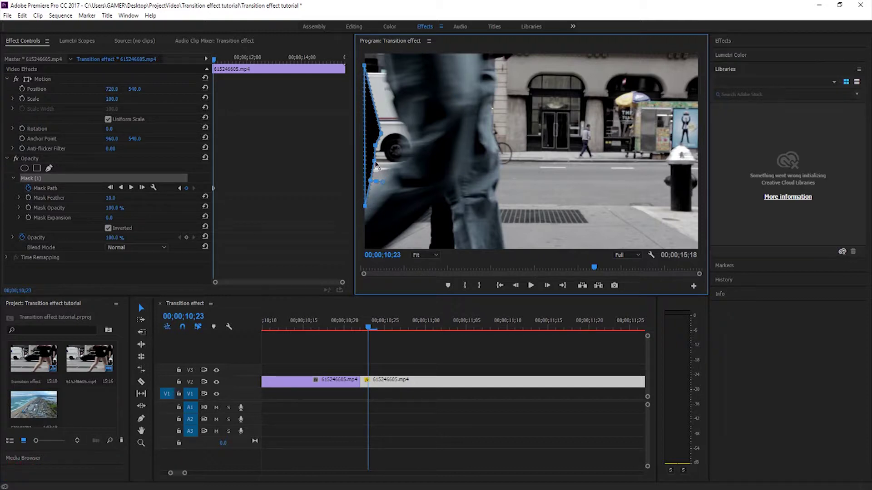
pyautogui.moveTo(400, 170); pyautogui.dragTo(402, 172)
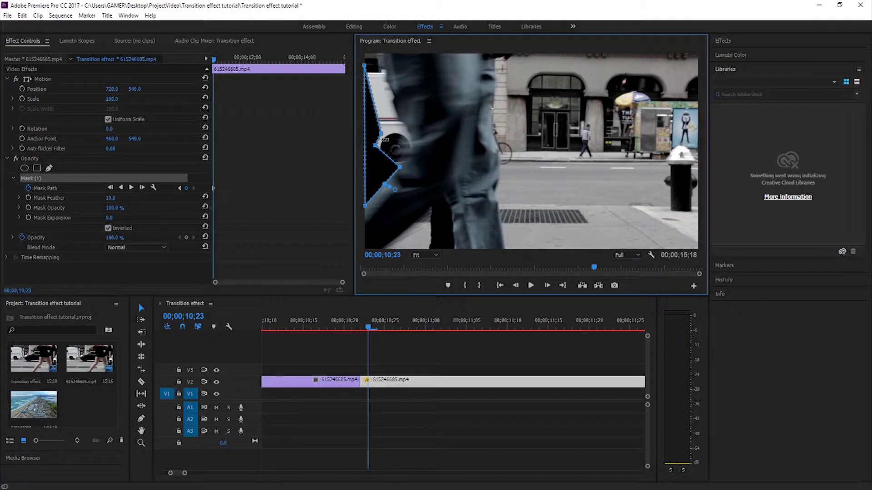
pyautogui.moveTo(376, 146); pyautogui.dragTo(410, 153)
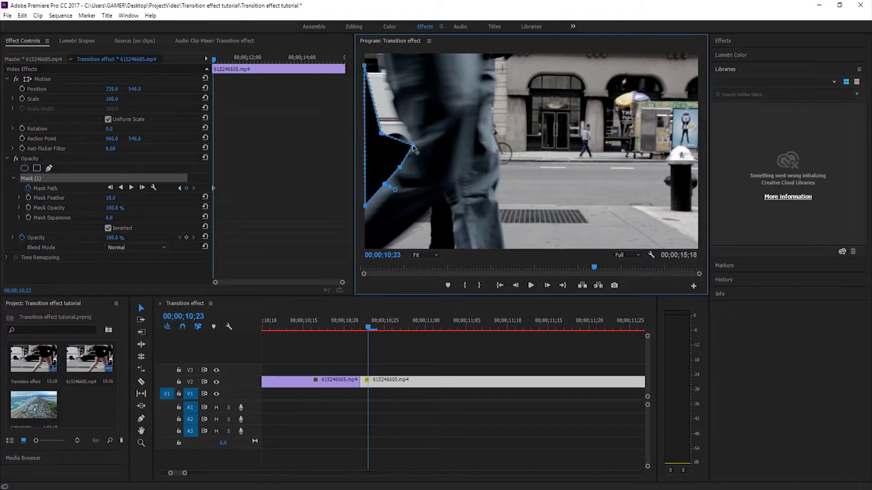
pyautogui.moveTo(380, 134); pyautogui.dragTo(407, 127)
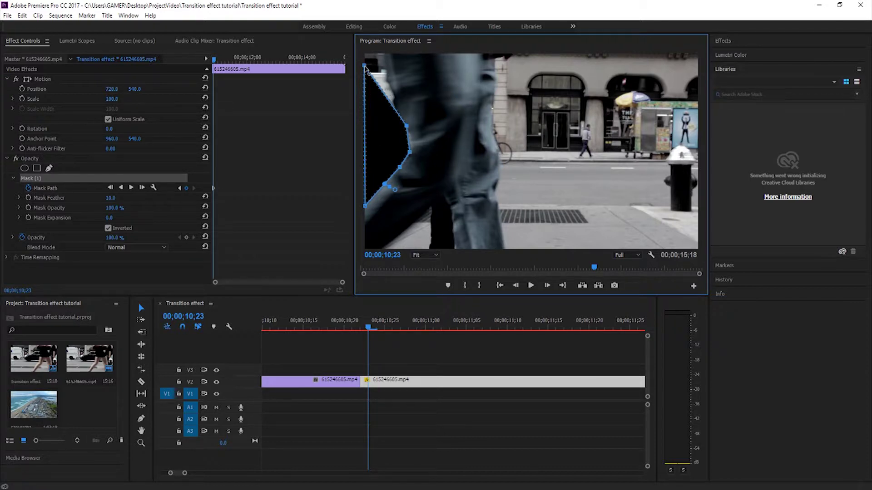
pyautogui.moveTo(365, 65); pyautogui.dragTo(365, 55)
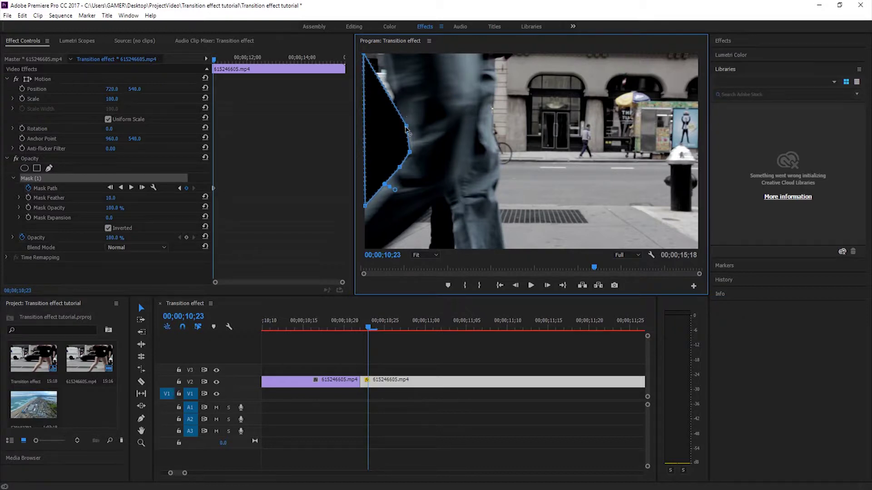
pyautogui.moveTo(406, 127); pyautogui.dragTo(389, 46)
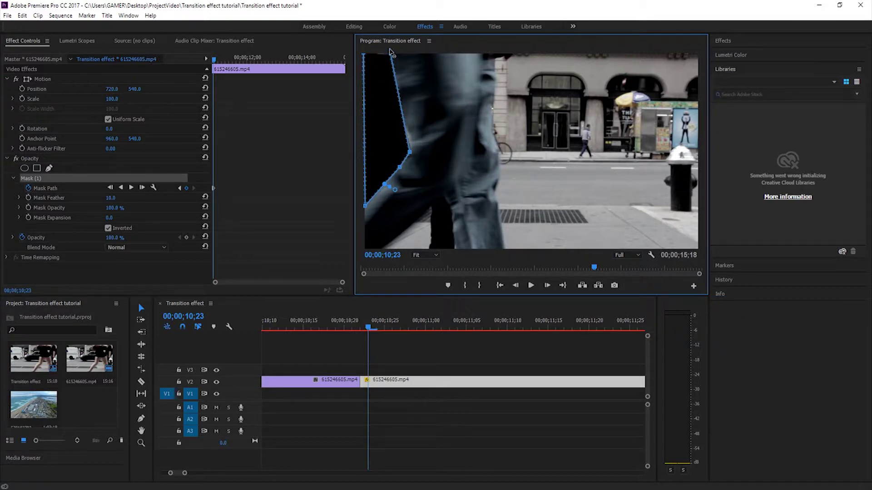
pyautogui.moveTo(390, 49); pyautogui.dragTo(389, 54)
# Step: Keyframe frames 10;24 and 10;25, extending the mask's lower points down the leg to the frame bottom
pyautogui.click(377, 325)
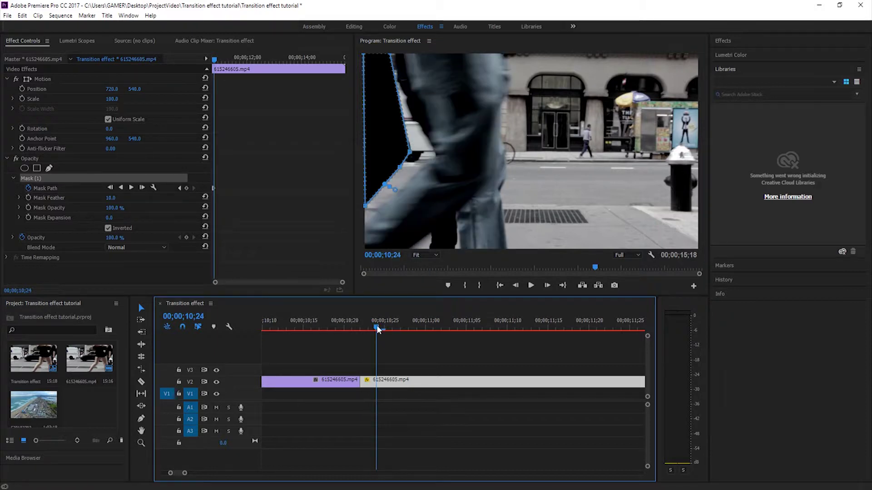
pyautogui.moveTo(364, 205); pyautogui.dragTo(366, 229)
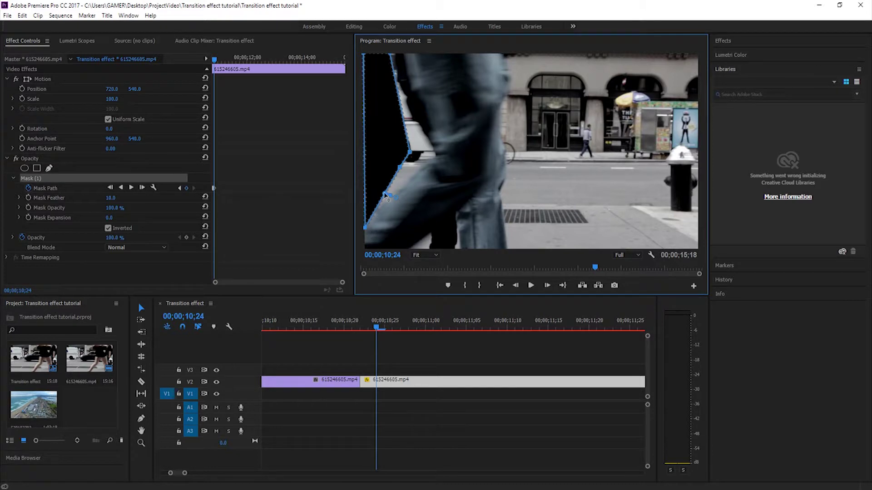
pyautogui.moveTo(386, 196)
pyautogui.mouseDown()
pyautogui.moveTo(399, 196)
pyautogui.moveTo(416, 175)
pyautogui.mouseUp()
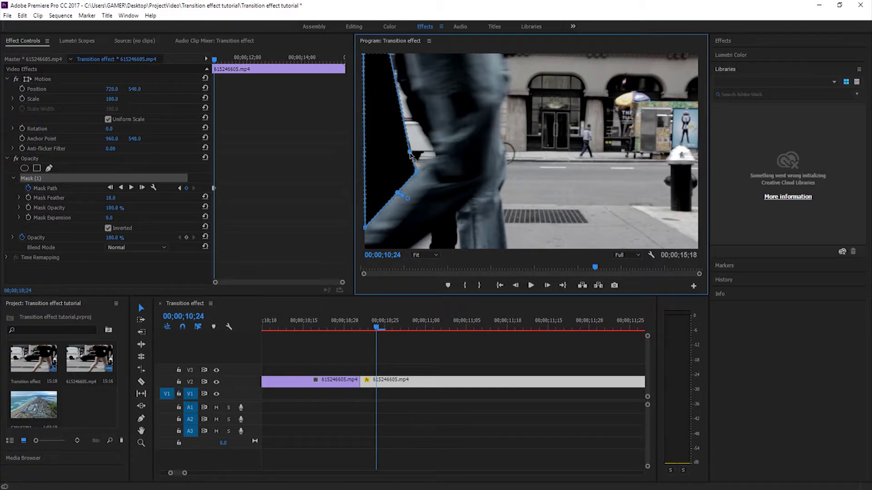
pyautogui.moveTo(410, 153); pyautogui.dragTo(435, 157)
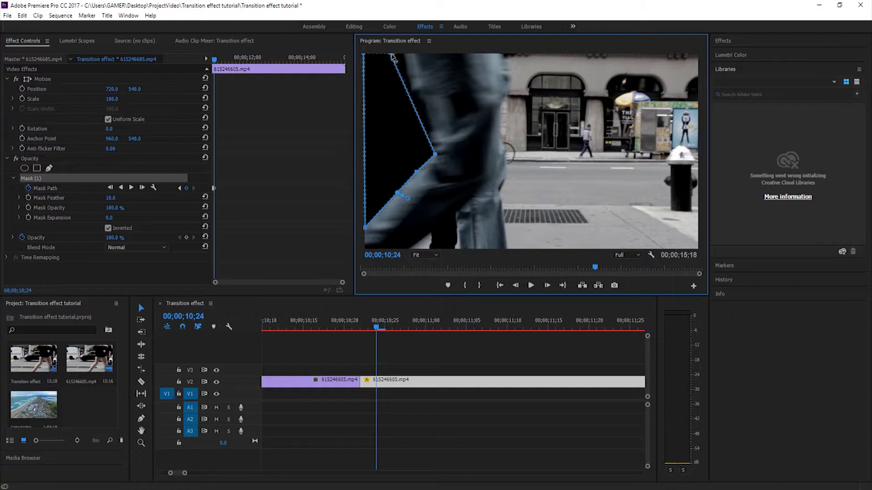
pyautogui.moveTo(391, 57); pyautogui.dragTo(413, 58)
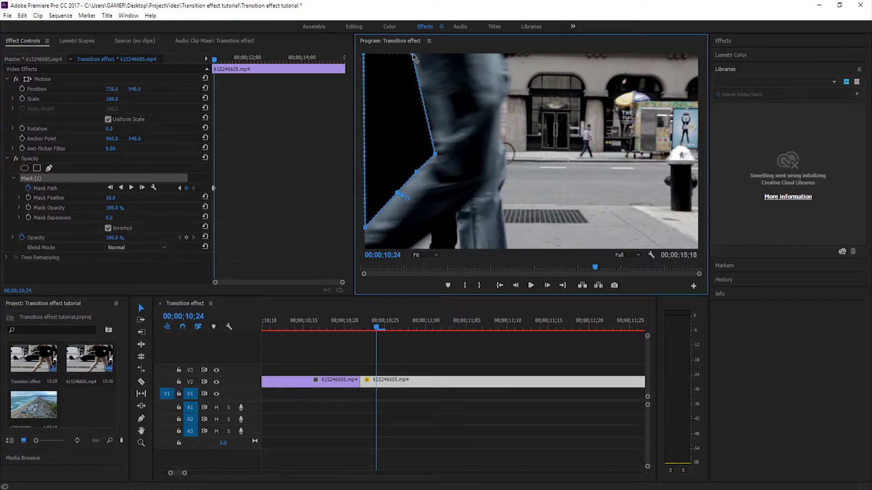
pyautogui.click(384, 328)
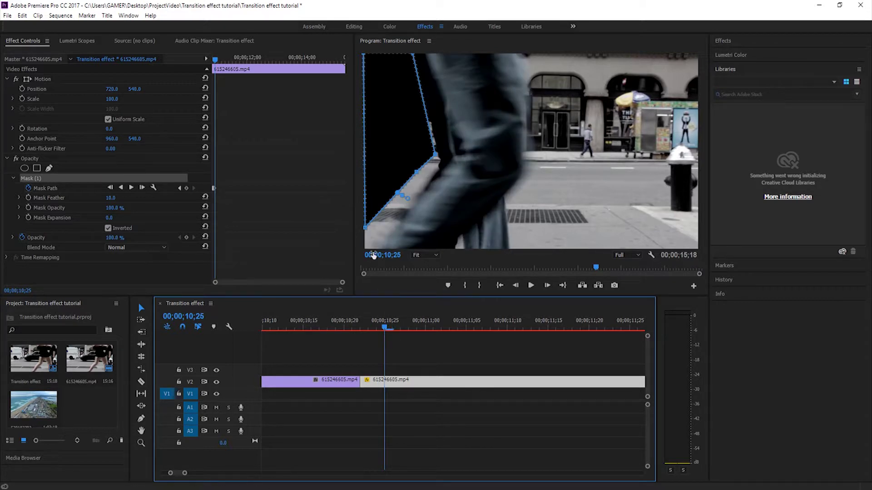
pyautogui.moveTo(366, 229); pyautogui.dragTo(365, 248)
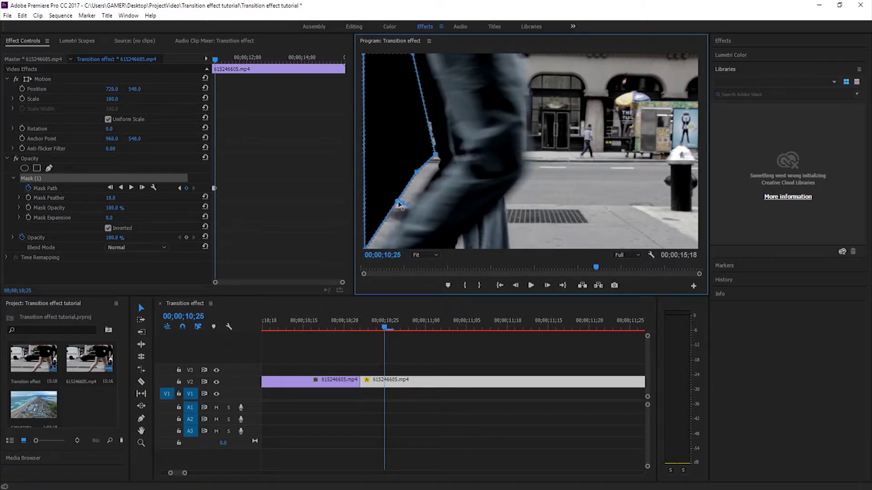
pyautogui.moveTo(417, 173); pyautogui.dragTo(426, 189)
pyautogui.moveTo(393, 217); pyautogui.dragTo(381, 249)
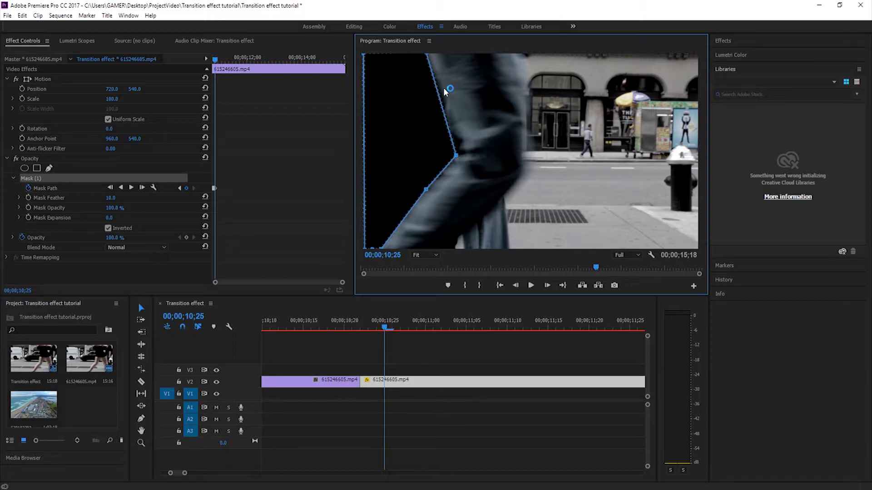
# Step: Keyframe frames 10;27 and 10;28, shifting the mask's bottom, middle and pointed vertices right with the leg
pyautogui.click(394, 329)
pyautogui.press('Right')
pyautogui.moveTo(381, 249); pyautogui.dragTo(420, 248)
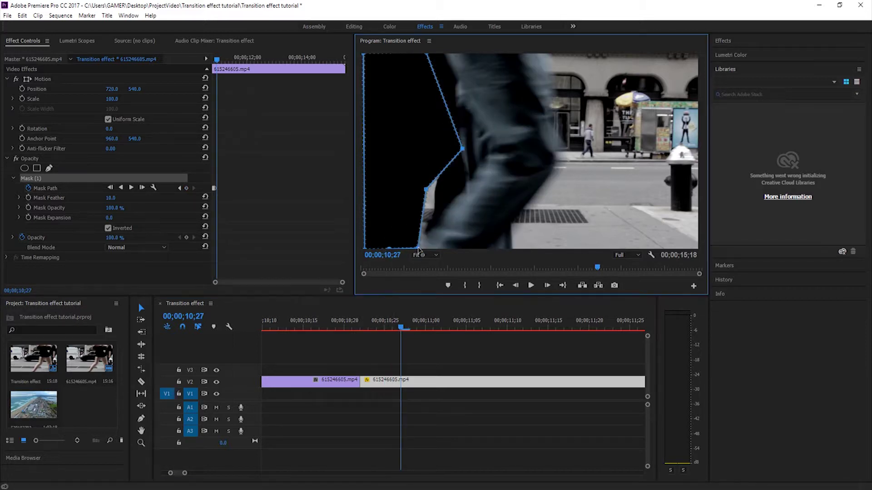
pyautogui.moveTo(426, 189); pyautogui.dragTo(471, 182)
pyautogui.moveTo(463, 150); pyautogui.dragTo(498, 150)
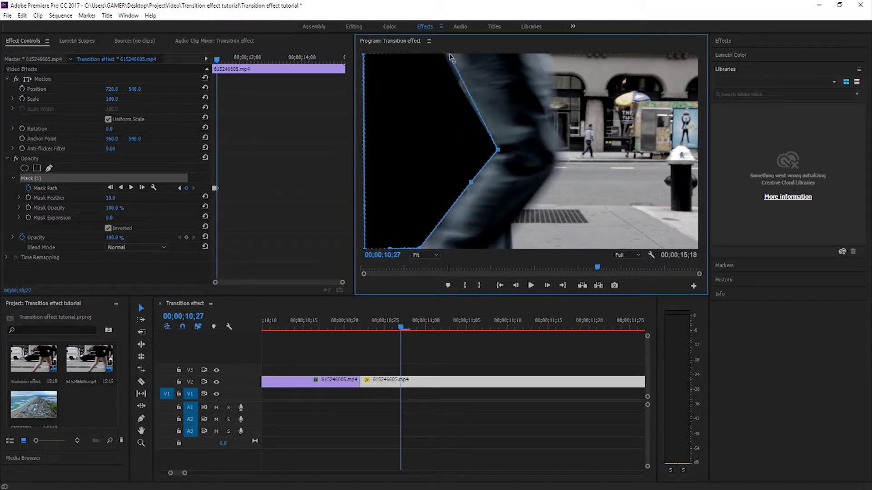
pyautogui.click(408, 327)
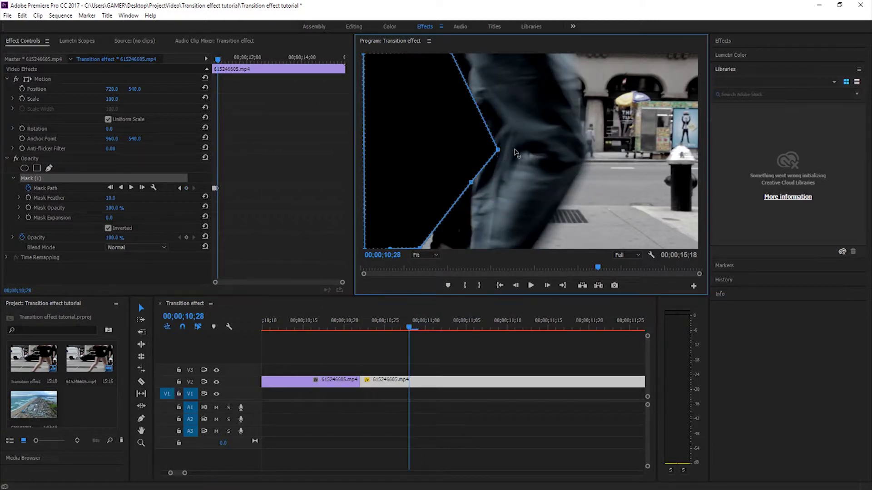
pyautogui.moveTo(498, 150); pyautogui.dragTo(529, 150)
pyautogui.moveTo(420, 248); pyautogui.dragTo(477, 246)
pyautogui.moveTo(471, 181); pyautogui.dragTo(503, 191)
pyautogui.moveTo(452, 57); pyautogui.dragTo(465, 54)
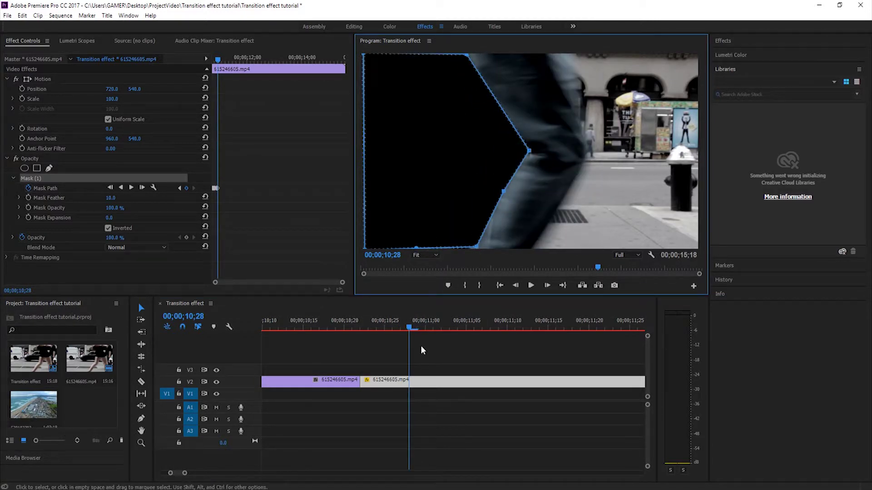
# Step: Keyframe the frame after 10;29, moving the mask's pointed, top and middle points right with the walker
pyautogui.click(389, 345)
pyautogui.press('Right')
pyautogui.moveTo(530, 152); pyautogui.dragTo(559, 159)
pyautogui.moveTo(467, 55); pyautogui.dragTo(495, 55)
pyautogui.moveTo(504, 192); pyautogui.dragTo(534, 250)
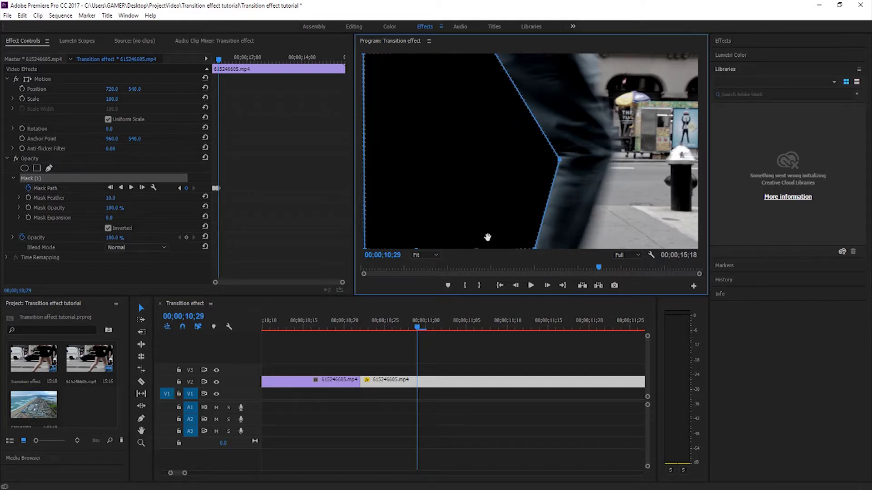
# Step: Keyframe frames 11;00 and 11;02, moving the mask's middle, bottom and top points right
pyautogui.press('Right')
pyautogui.press('Right')
pyautogui.press('Left')
pyautogui.moveTo(560, 159); pyautogui.dragTo(585, 158)
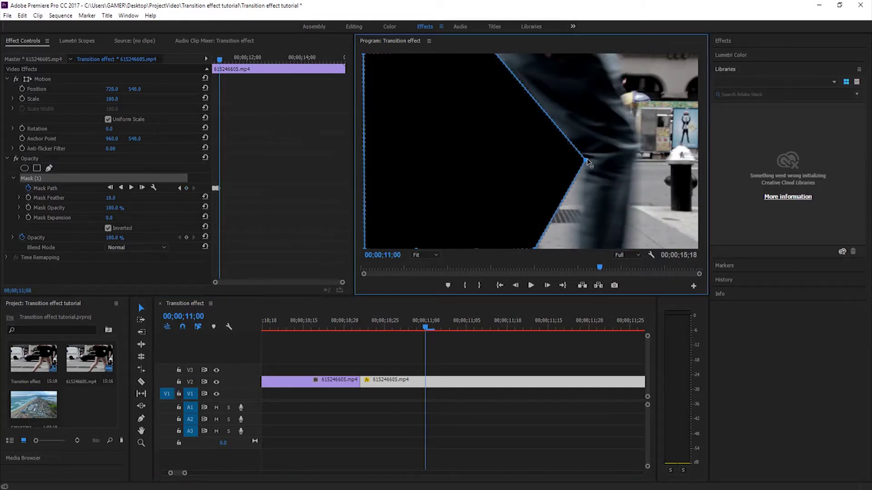
pyautogui.moveTo(535, 248); pyautogui.dragTo(582, 248)
pyautogui.press('Right')
pyautogui.press('Right')
pyautogui.moveTo(585, 160); pyautogui.dragTo(605, 169)
pyautogui.moveTo(590, 248); pyautogui.dragTo(618, 249)
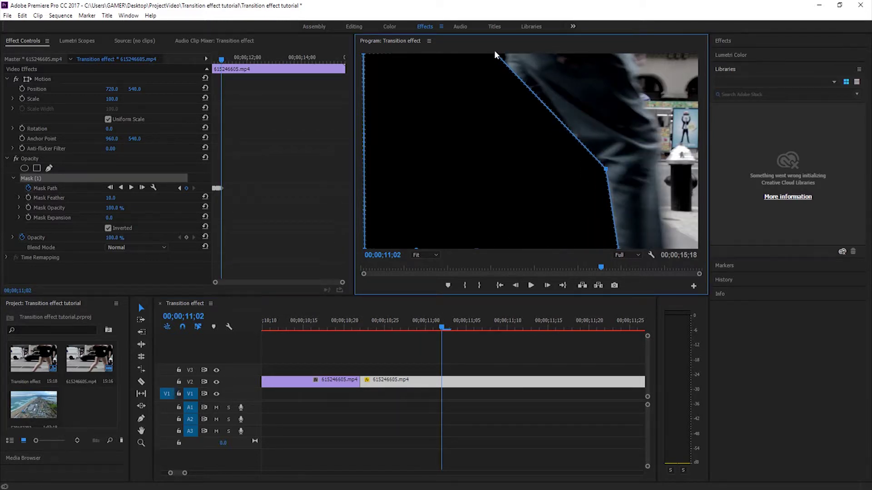
pyautogui.moveTo(496, 53); pyautogui.dragTo(515, 54)
# Step: Keyframe frames 11;04 through 11;07, moving the mask's points right to widen the revealed area
pyautogui.click(458, 328)
pyautogui.moveTo(617, 249); pyautogui.dragTo(668, 248)
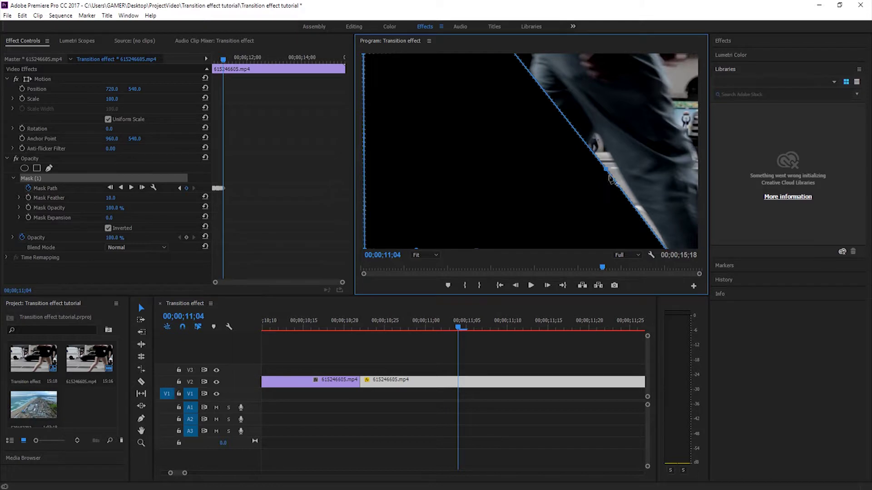
pyautogui.moveTo(605, 169); pyautogui.dragTo(615, 158)
pyautogui.click(475, 328)
pyautogui.moveTo(515, 54); pyautogui.dragTo(581, 54)
pyautogui.moveTo(614, 158); pyautogui.dragTo(641, 154)
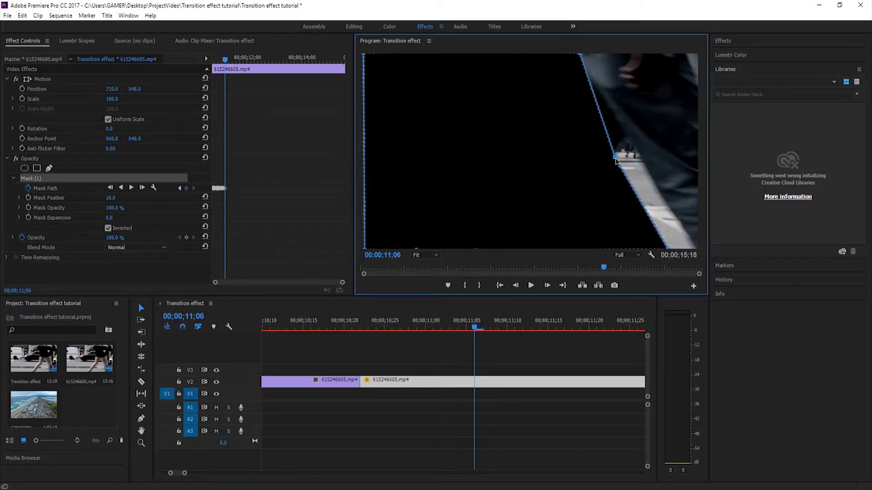
pyautogui.moveTo(667, 249); pyautogui.dragTo(696, 249)
pyautogui.click(482, 328)
pyautogui.moveTo(581, 54); pyautogui.dragTo(602, 54)
pyautogui.moveTo(641, 154); pyautogui.dragTo(655, 149)
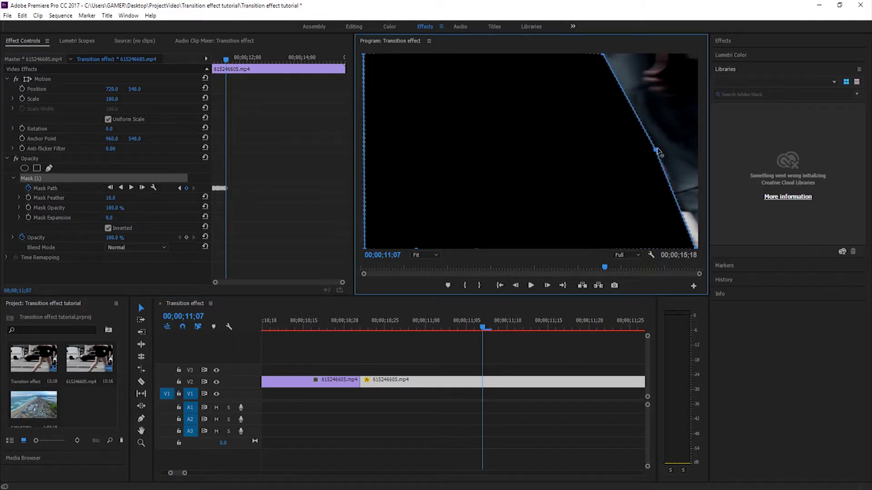
pyautogui.moveTo(696, 248); pyautogui.dragTo(721, 251)
# Step: Keyframe frames 11;09 through 11;13, pushing the mask's top points to the frame's top-right edge
pyautogui.click(499, 328)
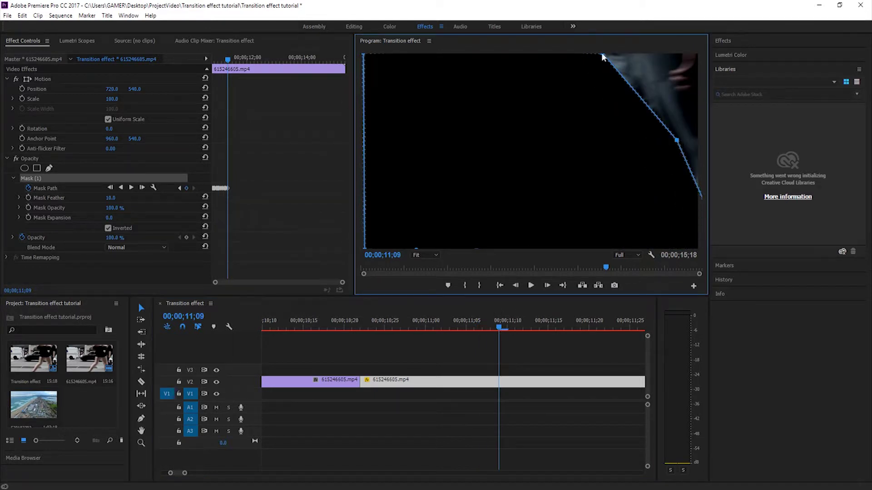
pyautogui.moveTo(604, 55); pyautogui.dragTo(649, 55)
pyautogui.click(507, 328)
pyautogui.moveTo(668, 168); pyautogui.dragTo(693, 128)
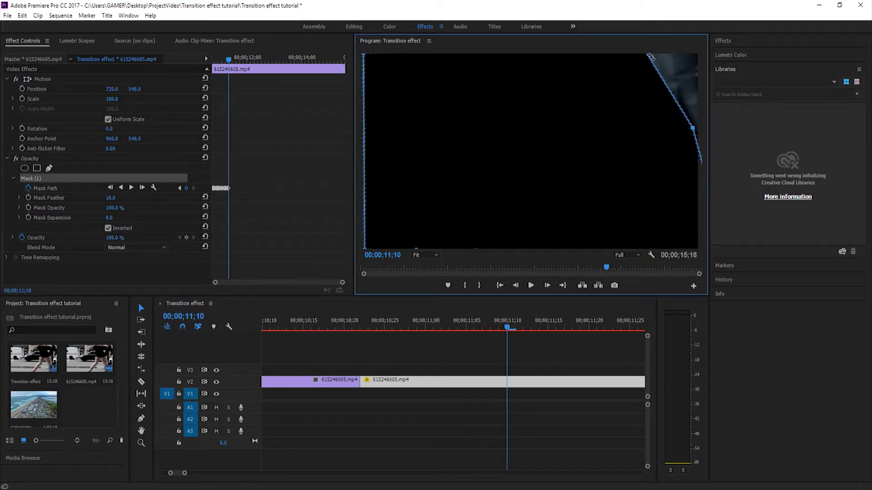
pyautogui.moveTo(651, 63); pyautogui.dragTo(680, 54)
pyautogui.click(516, 328)
pyautogui.click(524, 328)
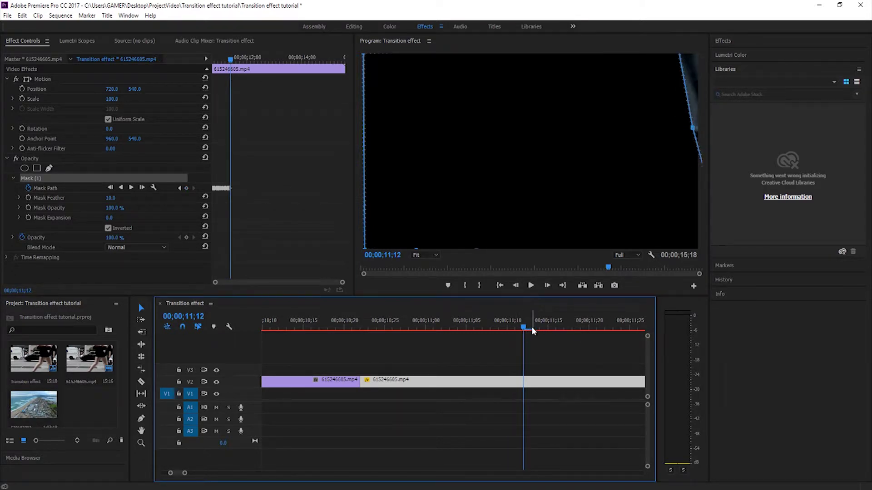
pyautogui.click(531, 328)
pyautogui.moveTo(680, 55); pyautogui.dragTo(681, 58)
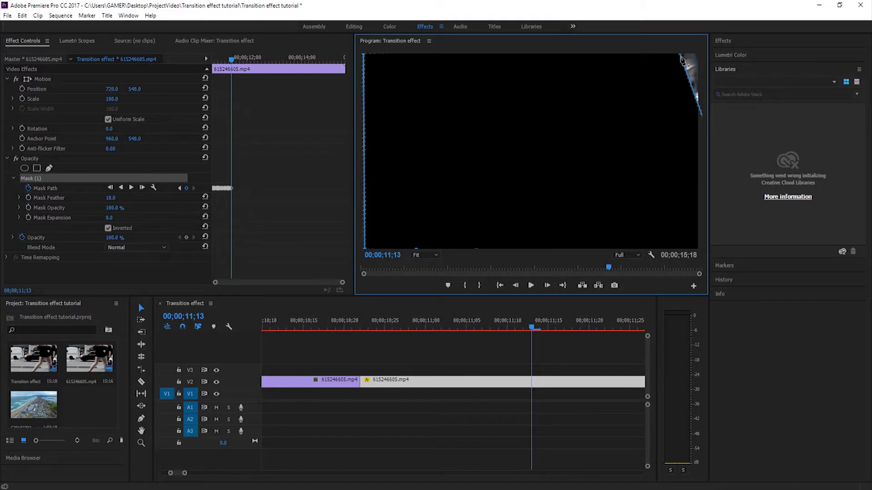
# Step: Zoom the timeline out to the whole sequence and scrub to 11;10 to check the mask
pyautogui.moveTo(184, 473); pyautogui.dragTo(245, 473)
pyautogui.click(407, 319)
pyautogui.moveTo(407, 320)
pyautogui.mouseDown()
pyautogui.moveTo(432, 322)
pyautogui.moveTo(426, 326)
pyautogui.mouseUp()
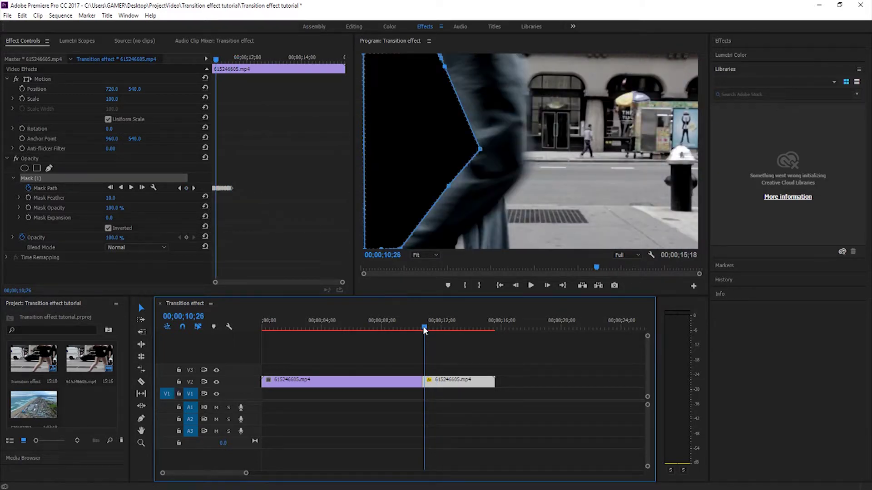
# Step: Place beach clip 530182792.mp4 on V1 at 10;23 beneath the masked street clip, and select it
pyautogui.moveTo(425, 327); pyautogui.dragTo(423, 327)
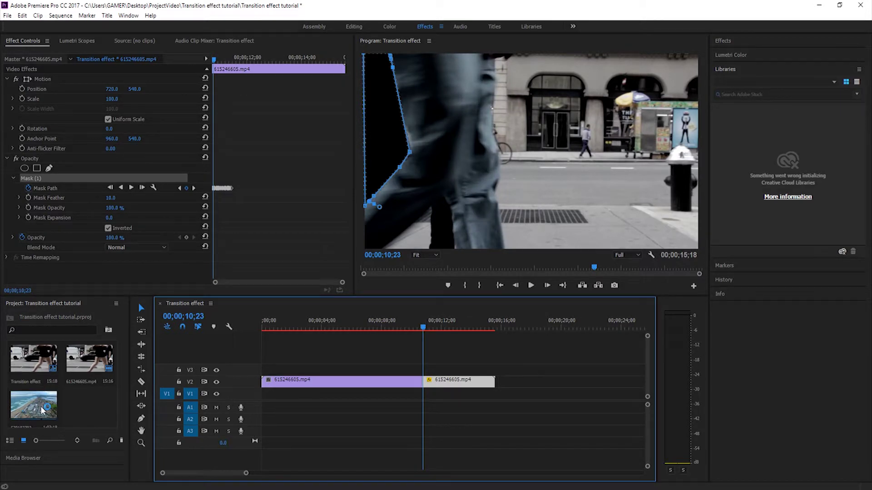
pyautogui.click(42, 411)
pyautogui.moveTo(32, 408); pyautogui.dragTo(401, 394)
pyautogui.click(423, 327)
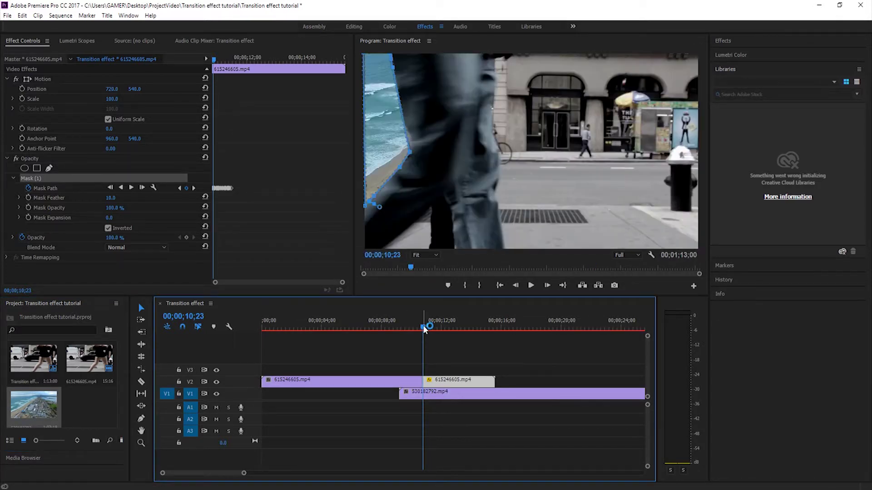
pyautogui.click(445, 395)
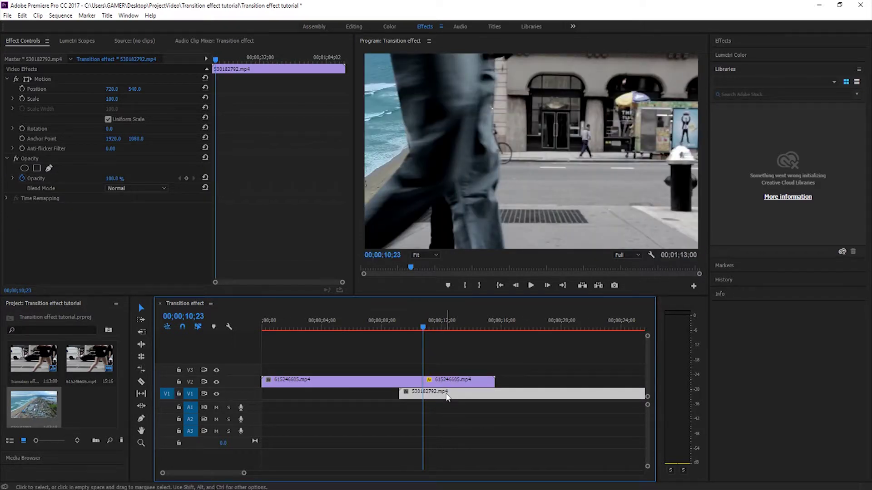
pyautogui.moveTo(424, 328)
pyautogui.mouseDown()
pyautogui.moveTo(460, 333)
pyautogui.moveTo(424, 331)
pyautogui.mouseUp()
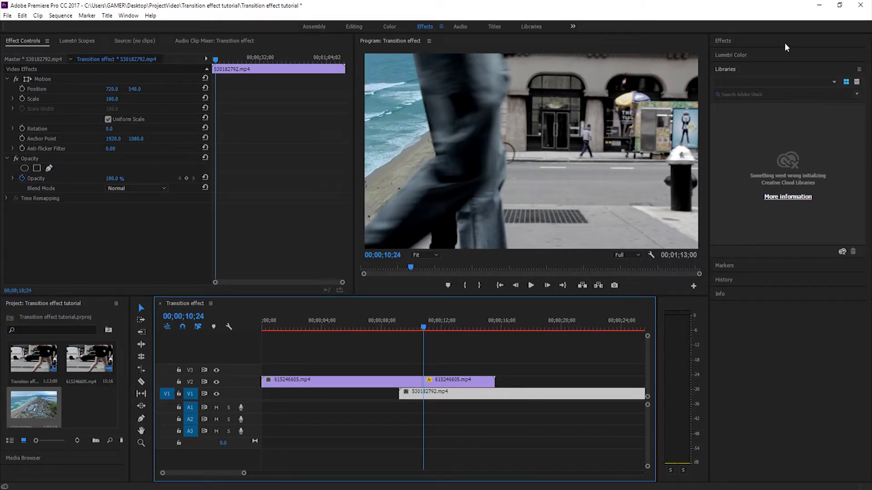
pyautogui.click(734, 40)
# Step: Apply Dip to White at the beach clip's start on V1 and set its length to 00;00;02;18
pyautogui.click(739, 54)
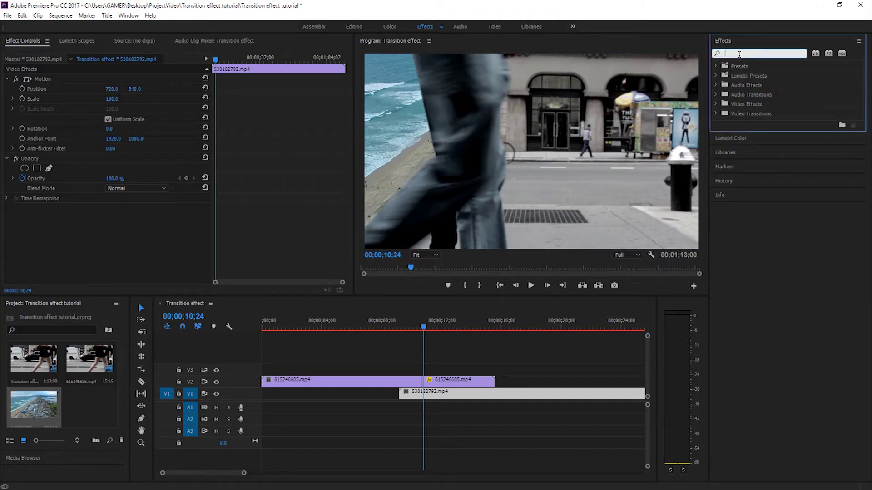
pyautogui.write('wh')
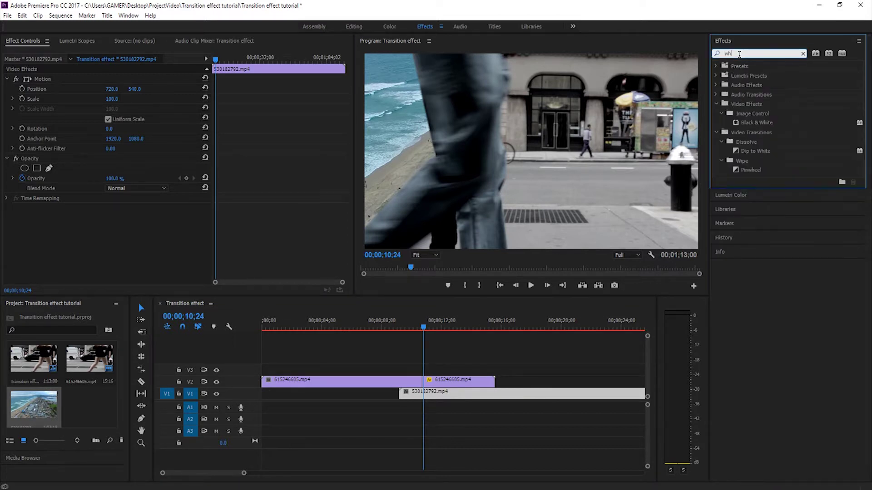
pyautogui.write('ite')
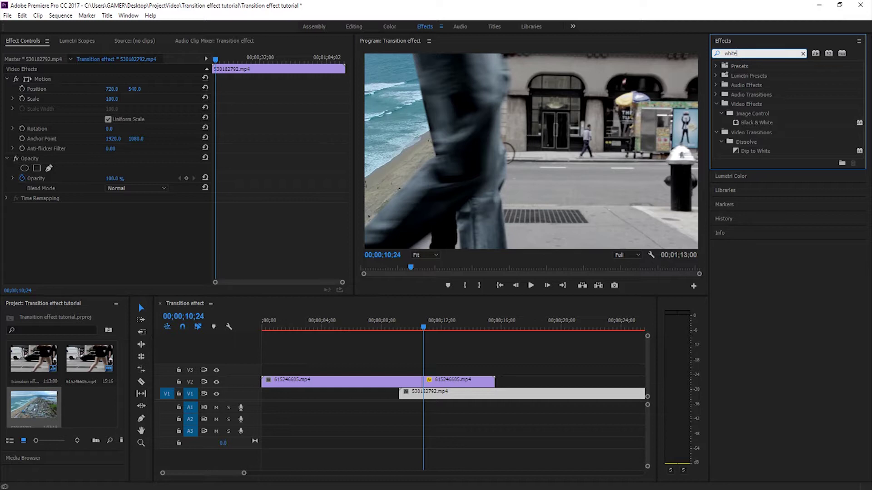
pyautogui.click(751, 152)
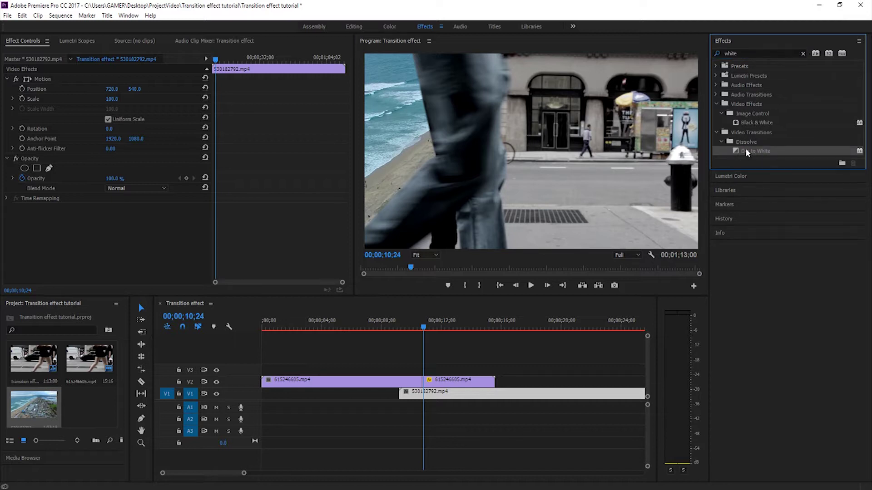
pyautogui.moveTo(745, 150); pyautogui.dragTo(400, 397)
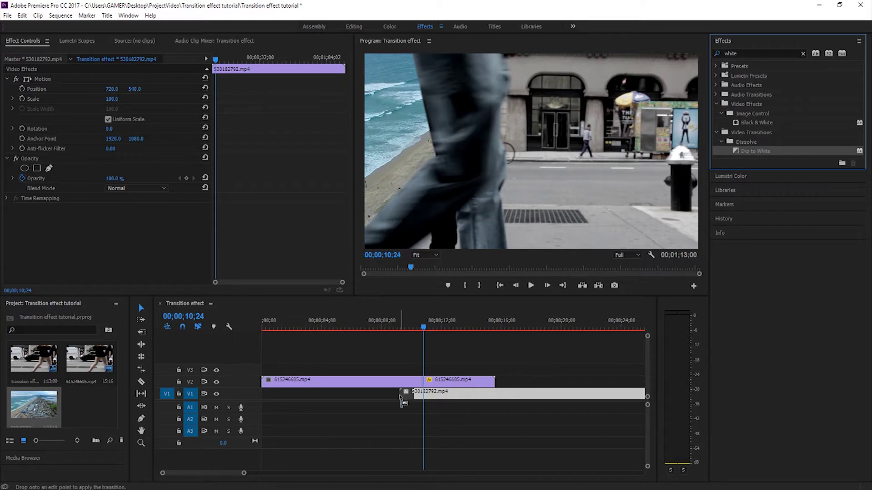
pyautogui.moveTo(402, 400); pyautogui.dragTo(401, 398)
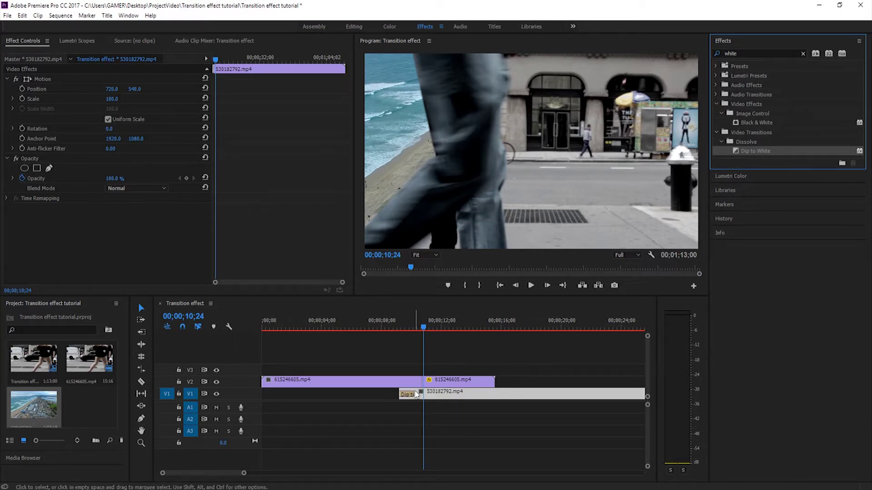
pyautogui.moveTo(416, 394); pyautogui.dragTo(437, 395)
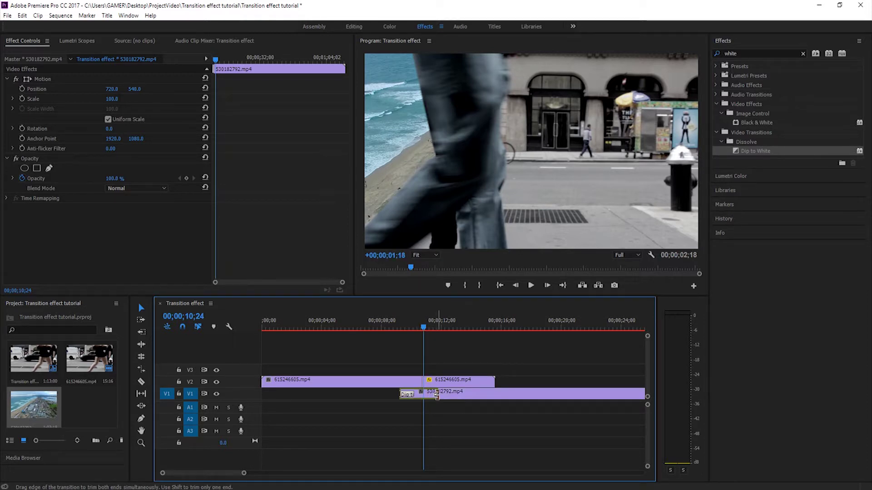
pyautogui.click(459, 423)
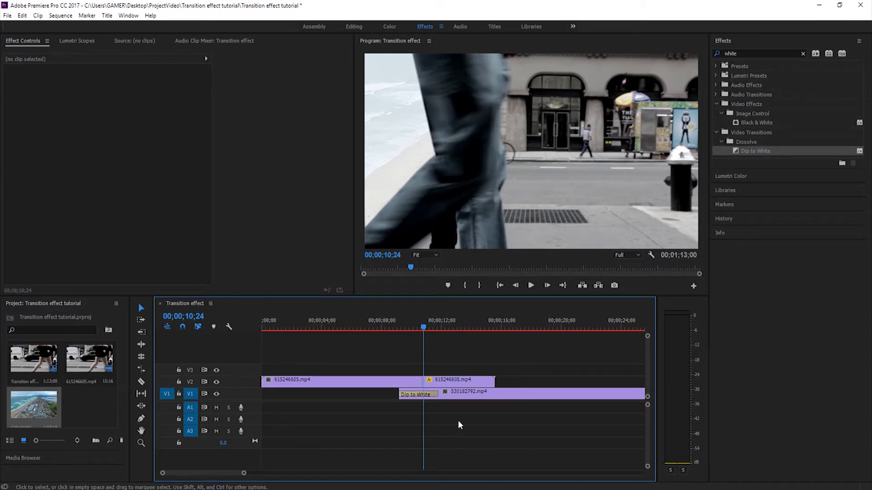
# Step: Keep the Dip to White Start at 0.0, set its End slider to 93.8, and preview the result
pyautogui.click(418, 394)
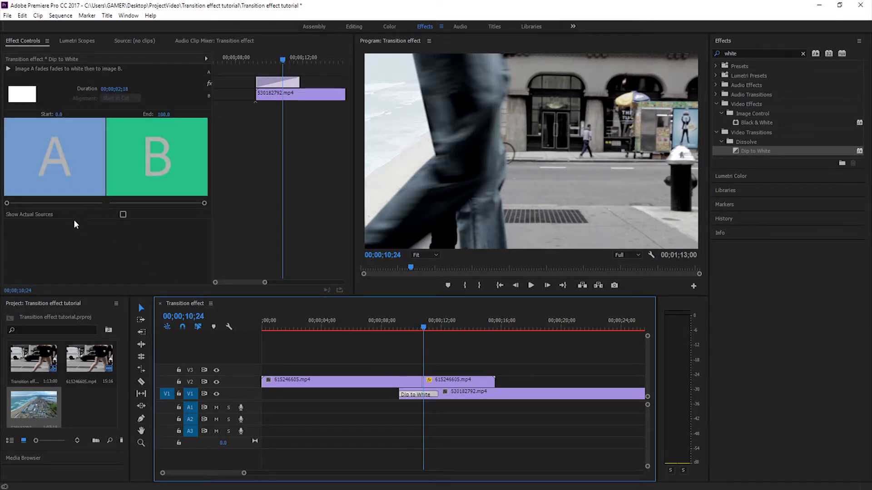
pyautogui.moveTo(7, 203)
pyautogui.mouseDown()
pyautogui.moveTo(80, 204)
pyautogui.moveTo(45, 203)
pyautogui.mouseUp()
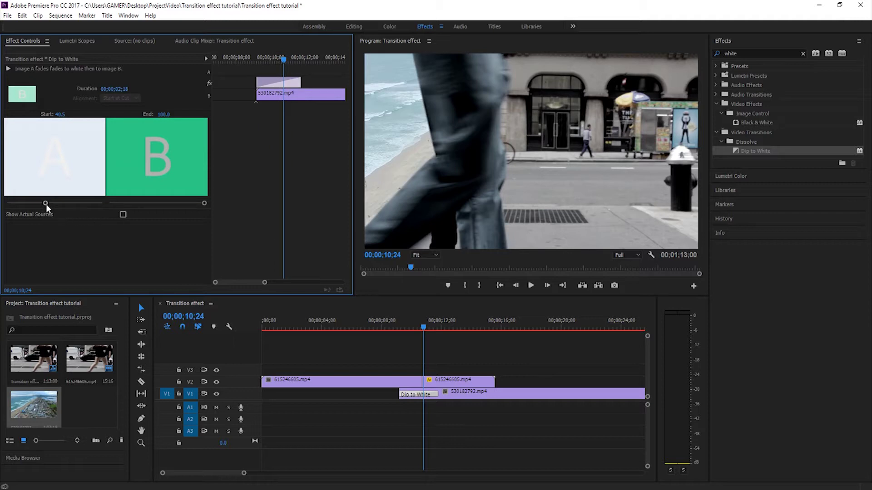
pyautogui.moveTo(46, 203); pyautogui.dragTo(3, 206)
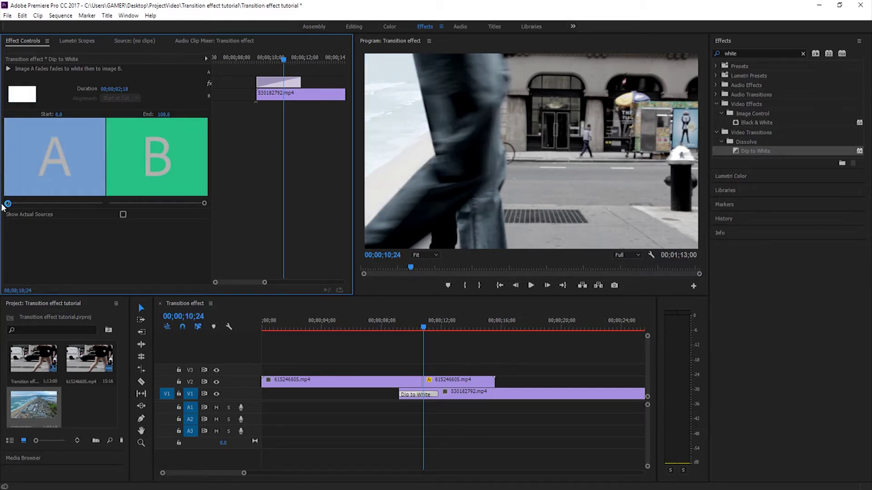
pyautogui.moveTo(203, 204); pyautogui.dragTo(164, 203)
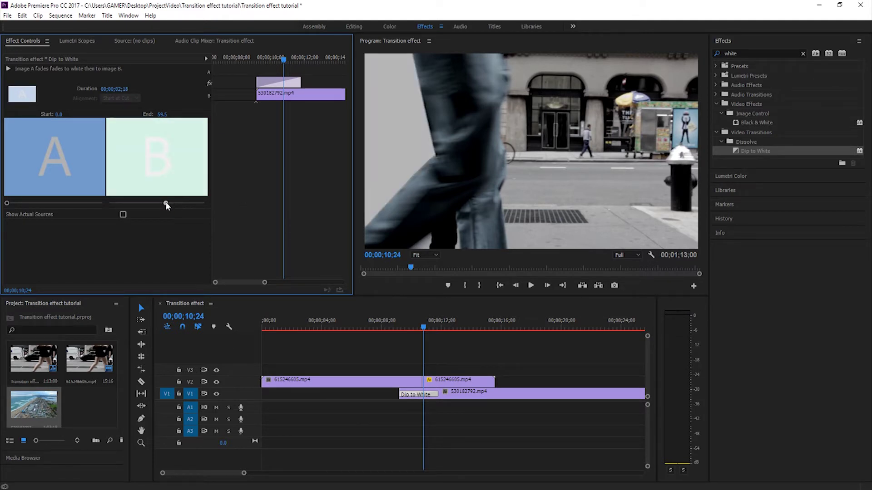
pyautogui.moveTo(166, 204); pyautogui.dragTo(191, 204)
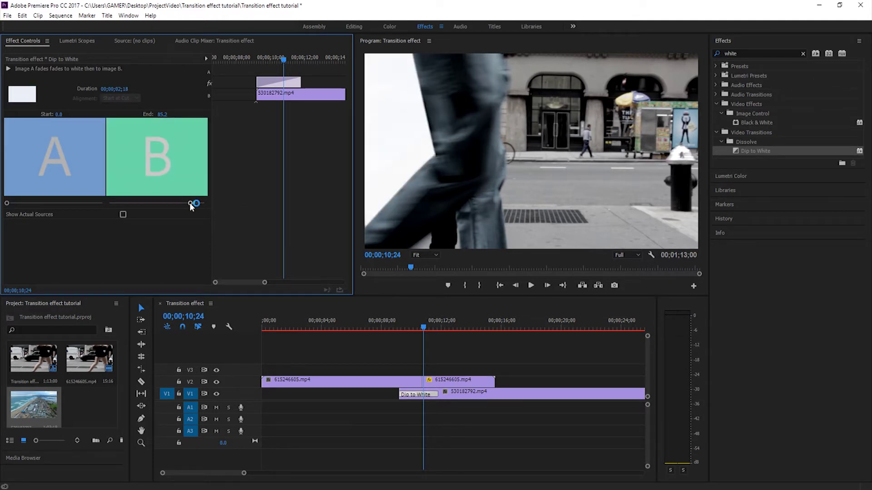
pyautogui.moveTo(195, 203); pyautogui.dragTo(198, 203)
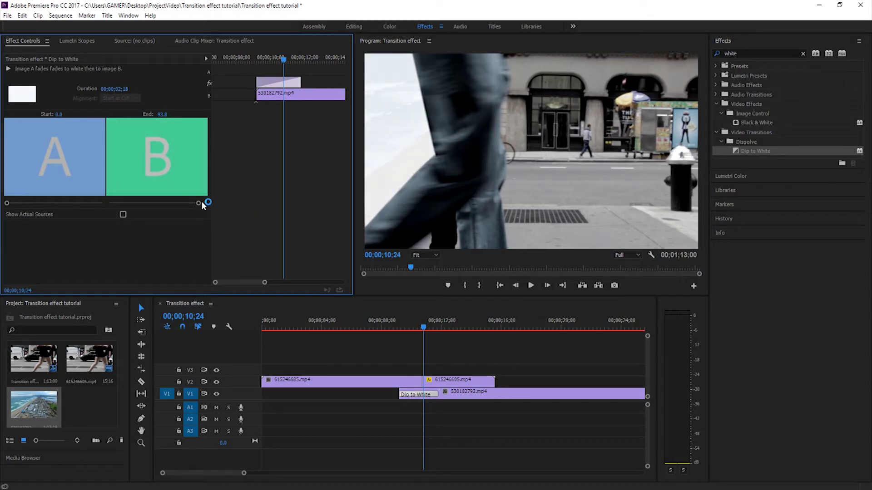
pyautogui.moveTo(424, 330); pyautogui.dragTo(448, 325)
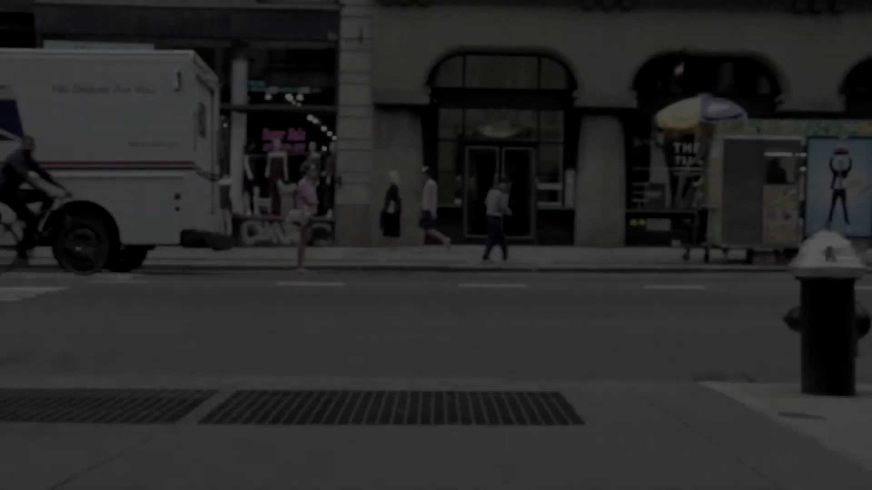